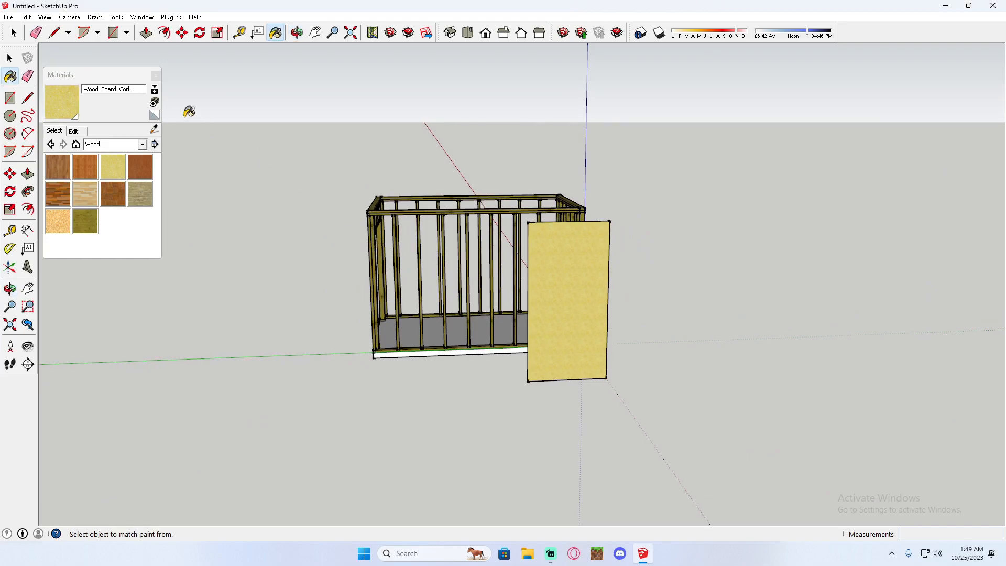
Close the Materials window and move the loose sheathing panel onto the long wall, aligned to the slab corner beside the door opening
{"action": "left_click", "coordinate": [155, 76]}
{"action": "middle_click_drag", "start_coordinate": [105, 103], "coordinate": [304, 278]}
{"action": "middle_click_drag", "start_coordinate": [463, 347], "coordinate": [548, 404]}
{"action": "scroll", "coordinate": [551, 396], "scroll_direction": "down", "scroll_amount": 2}
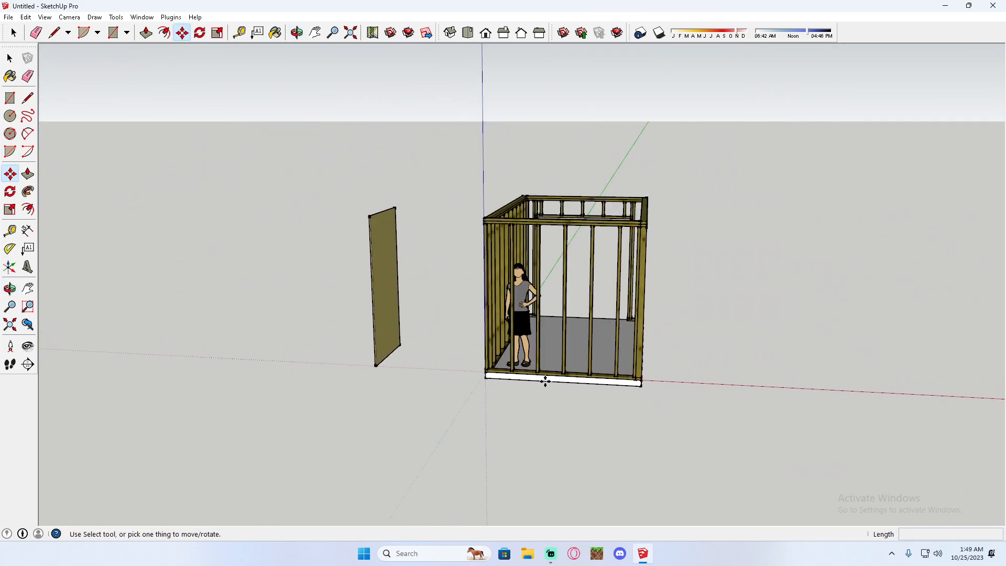
{"action": "scroll", "coordinate": [366, 301], "scroll_direction": "up", "scroll_amount": 3}
{"action": "middle_click_drag", "start_coordinate": [366, 301], "coordinate": [392, 292]}
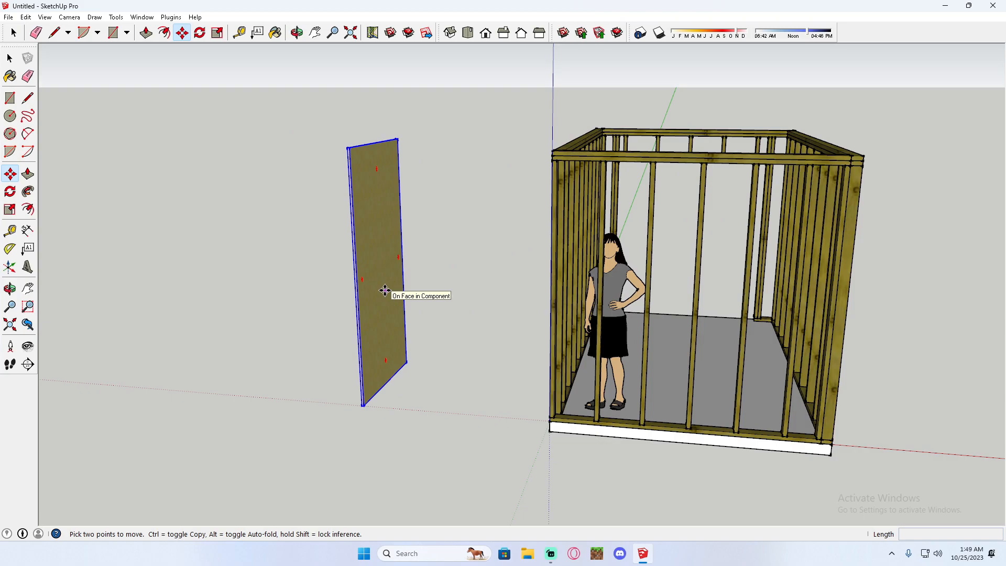
{"action": "middle_click_drag", "start_coordinate": [385, 291], "coordinate": [603, 328]}
{"action": "middle_click_drag", "start_coordinate": [519, 393], "coordinate": [858, 382]}
{"action": "scroll", "coordinate": [744, 375], "scroll_direction": "up", "scroll_amount": 5}
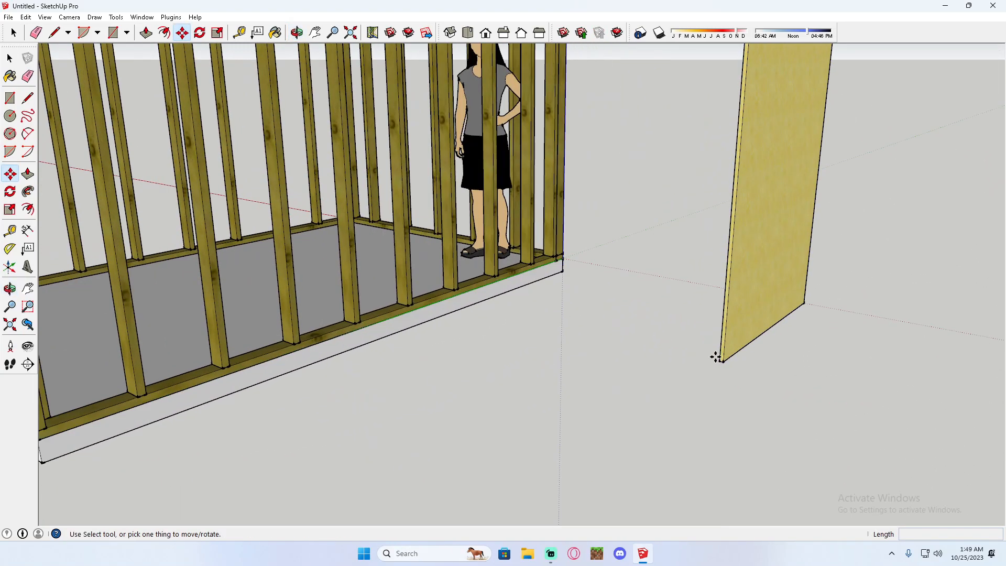
{"action": "middle_click_drag", "start_coordinate": [716, 357], "coordinate": [718, 361]}
{"action": "left_click", "coordinate": [718, 360]}
{"action": "scroll", "coordinate": [718, 360], "scroll_direction": "down", "scroll_amount": 5}
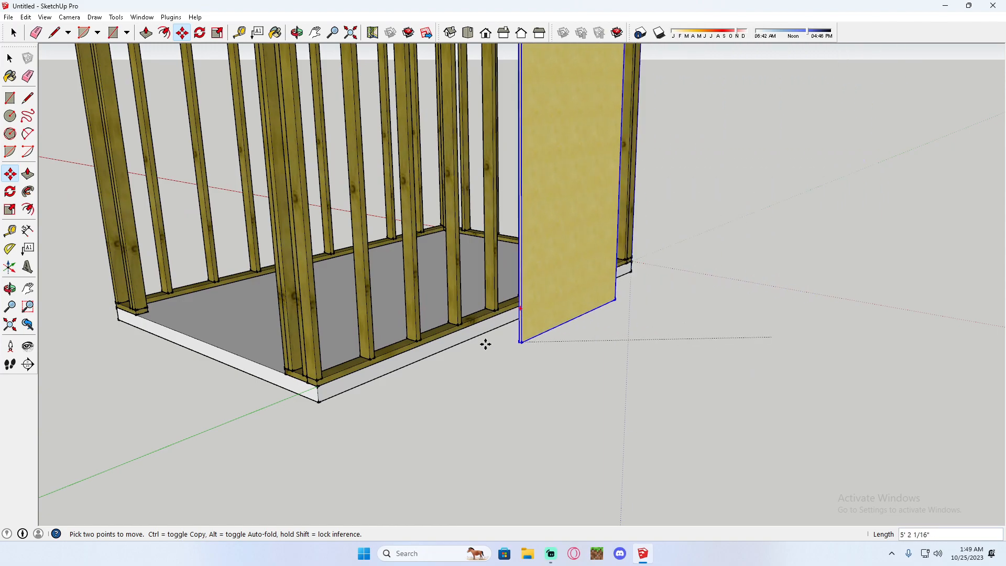
{"action": "scroll", "coordinate": [293, 403], "scroll_direction": "up", "scroll_amount": 5}
{"action": "scroll", "coordinate": [317, 386], "scroll_direction": "down", "scroll_amount": 3}
{"action": "middle_click_drag", "start_coordinate": [317, 387], "coordinate": [308, 407]}
{"action": "scroll", "coordinate": [308, 407], "scroll_direction": "down", "scroll_amount": 3}
{"action": "left_click", "coordinate": [317, 420]}
Copy the panel twice side by side along the long wall so three panels cover it
{"action": "scroll", "coordinate": [282, 434], "scroll_direction": "up", "scroll_amount": 5}
{"action": "key", "text": "ctrl"}
{"action": "left_click", "coordinate": [281, 444]}
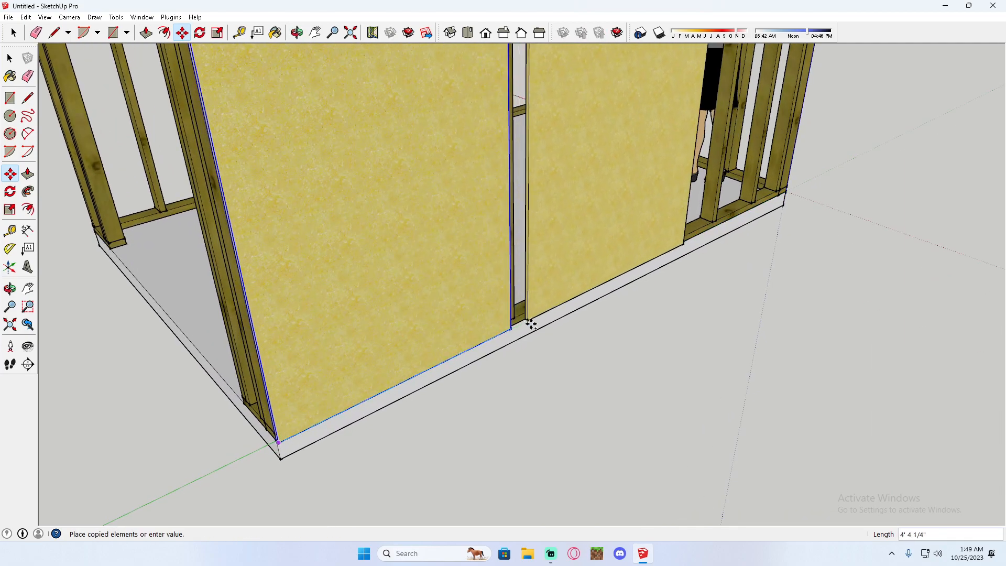
{"action": "left_click", "coordinate": [517, 329]}
{"action": "scroll", "coordinate": [519, 327], "scroll_direction": "down", "scroll_amount": 3}
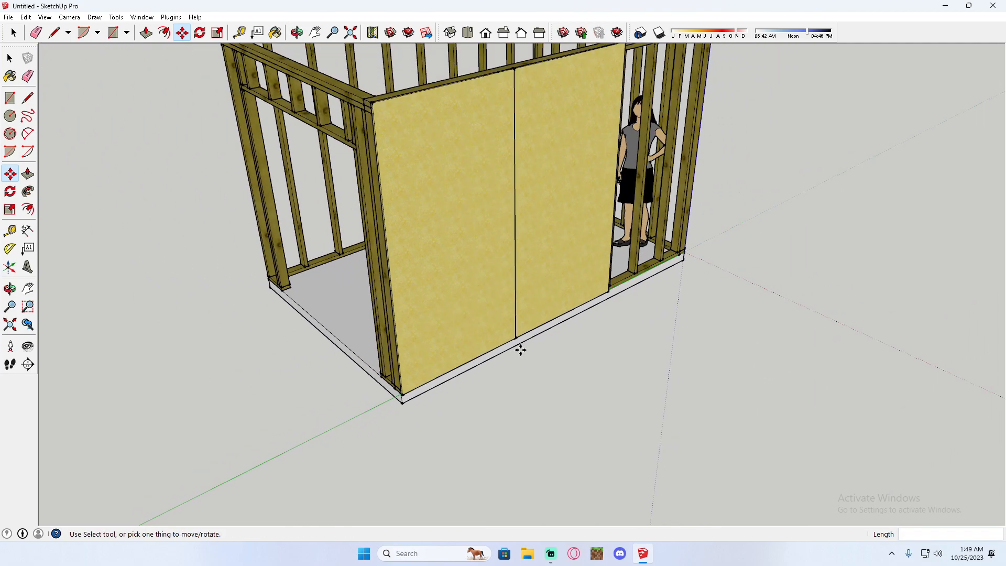
{"action": "middle_click_drag", "start_coordinate": [538, 336], "coordinate": [410, 332]}
{"action": "scroll", "coordinate": [524, 330], "scroll_direction": "up", "scroll_amount": 5}
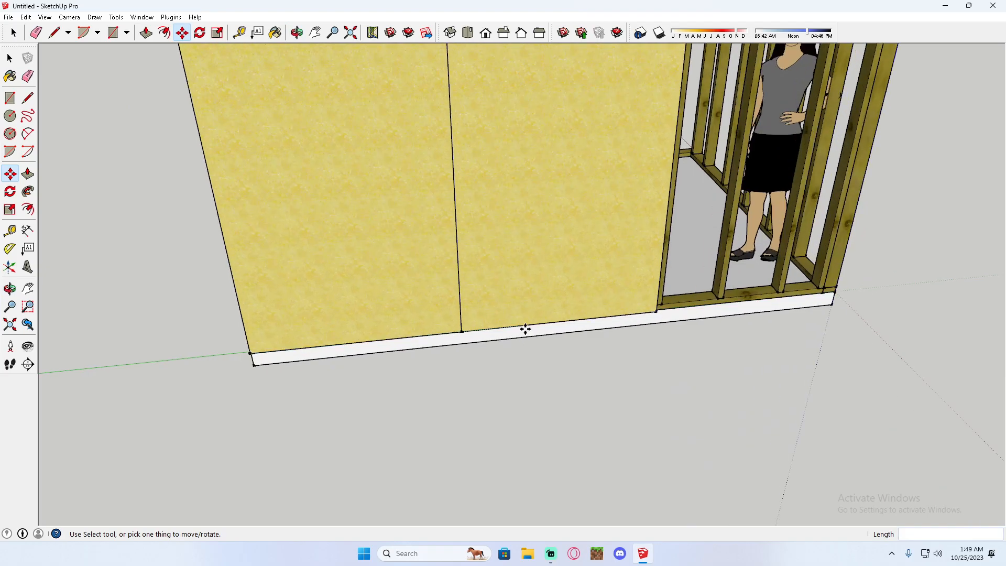
{"action": "left_click", "coordinate": [467, 332]}
{"action": "left_click", "coordinate": [693, 308]}
Copy the end panel across the building onto the outer bottom corner of the opposite long wall
{"action": "middle_click_drag", "start_coordinate": [692, 308], "coordinate": [376, 362]}
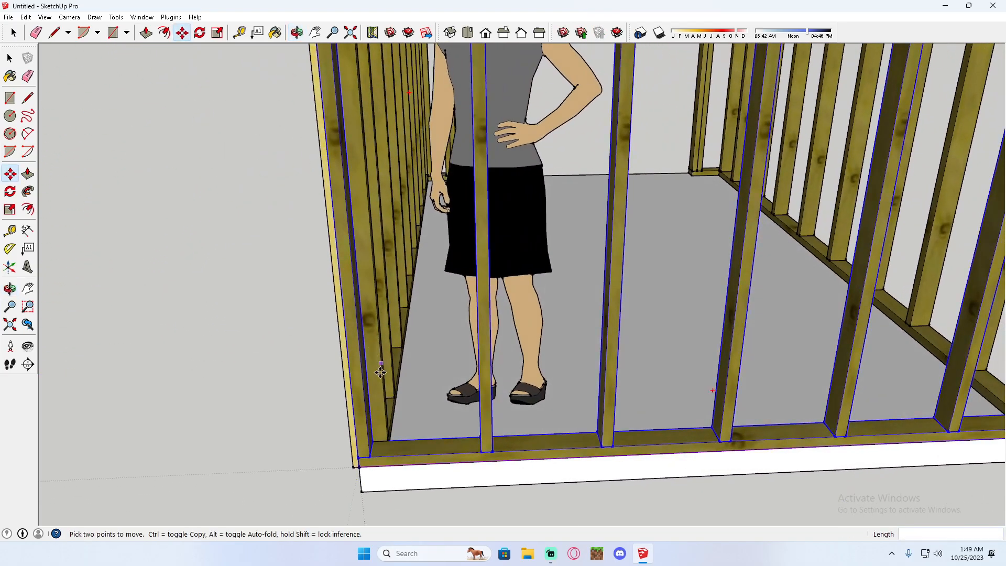
{"action": "key", "text": "ctrl"}
{"action": "left_click", "coordinate": [353, 464]}
{"action": "scroll", "coordinate": [353, 465], "scroll_direction": "down", "scroll_amount": 6}
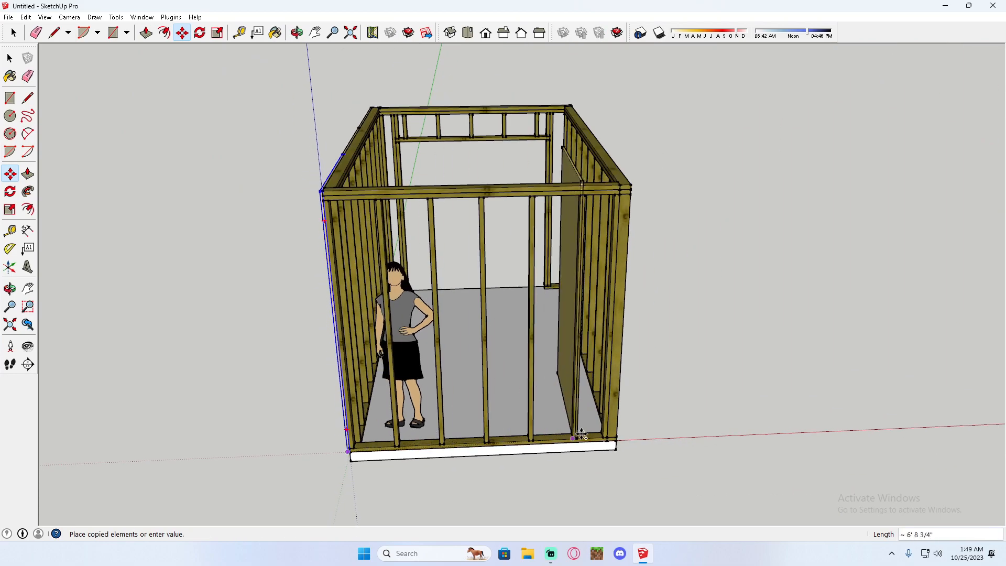
{"action": "scroll", "coordinate": [631, 443], "scroll_direction": "up", "scroll_amount": 6}
{"action": "left_click", "coordinate": [633, 442]}
Copy the panel edge to edge along the opposite long wall to cover it with three panels
{"action": "middle_click_drag", "start_coordinate": [633, 443], "coordinate": [341, 407]}
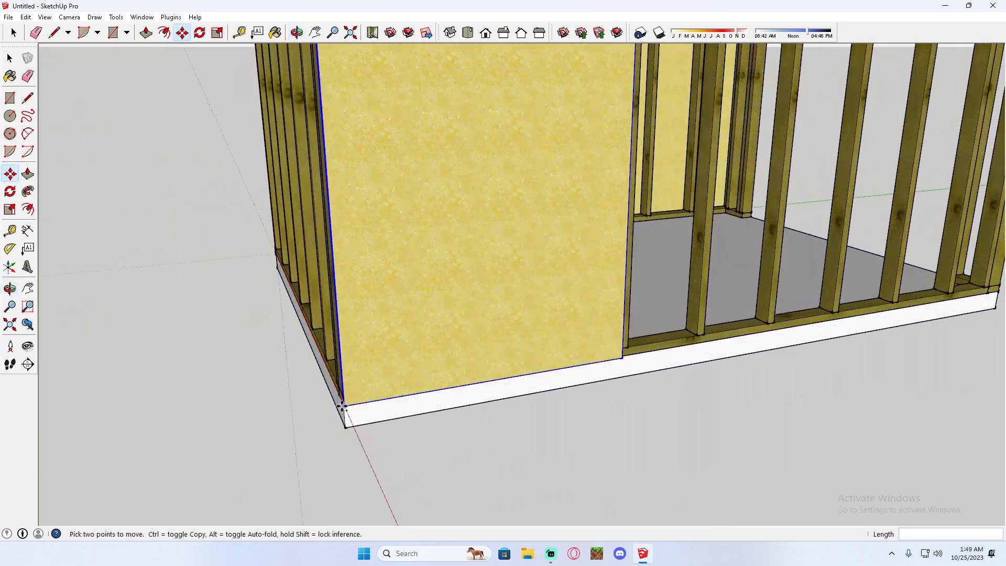
{"action": "left_click", "coordinate": [347, 407]}
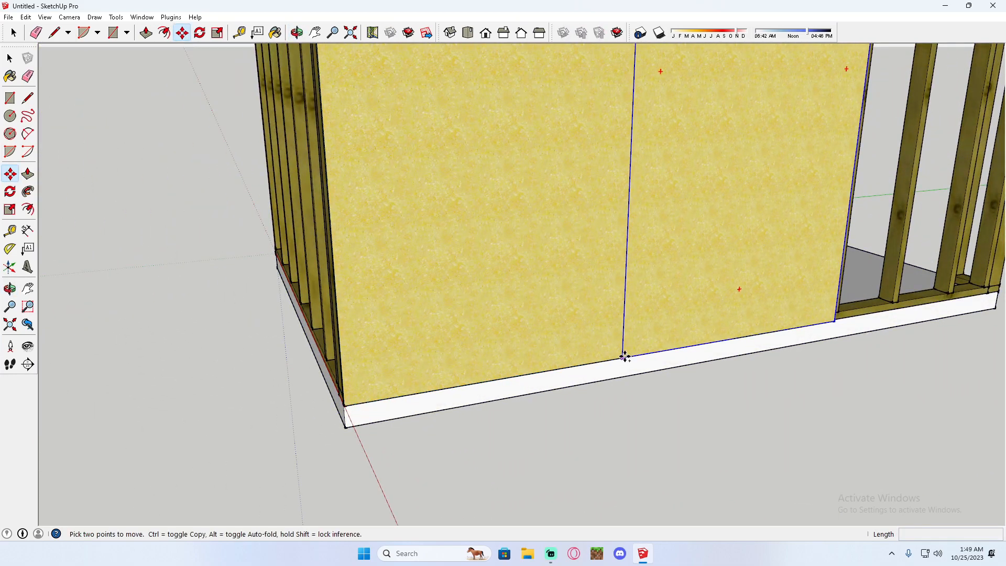
{"action": "left_click", "coordinate": [836, 324]}
Copy an end panel into the open space beyond the closed short wall and rotate it parallel to that wall
{"action": "middle_click_drag", "start_coordinate": [835, 324], "coordinate": [635, 274]}
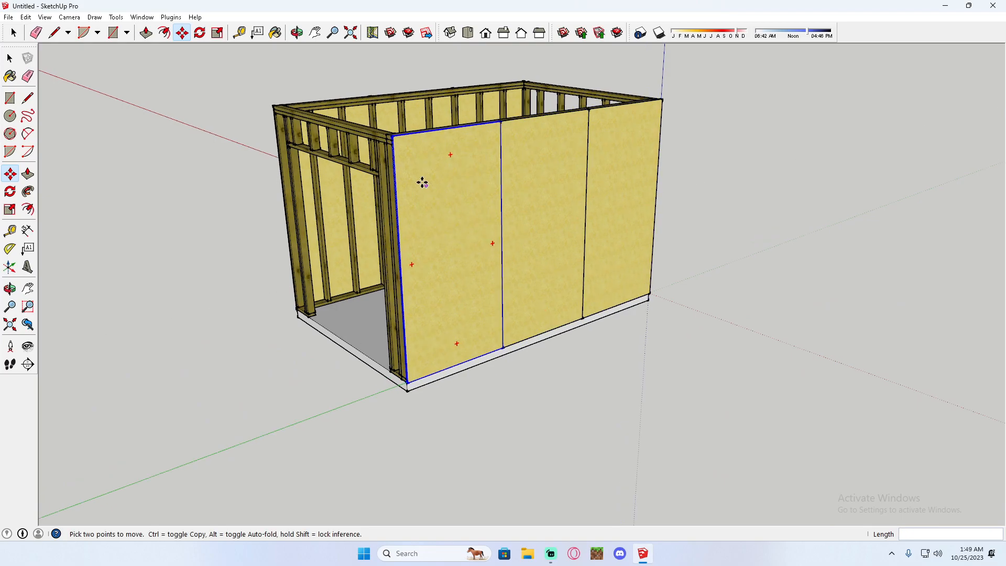
{"action": "scroll", "coordinate": [427, 185], "scroll_direction": "up", "scroll_amount": 1}
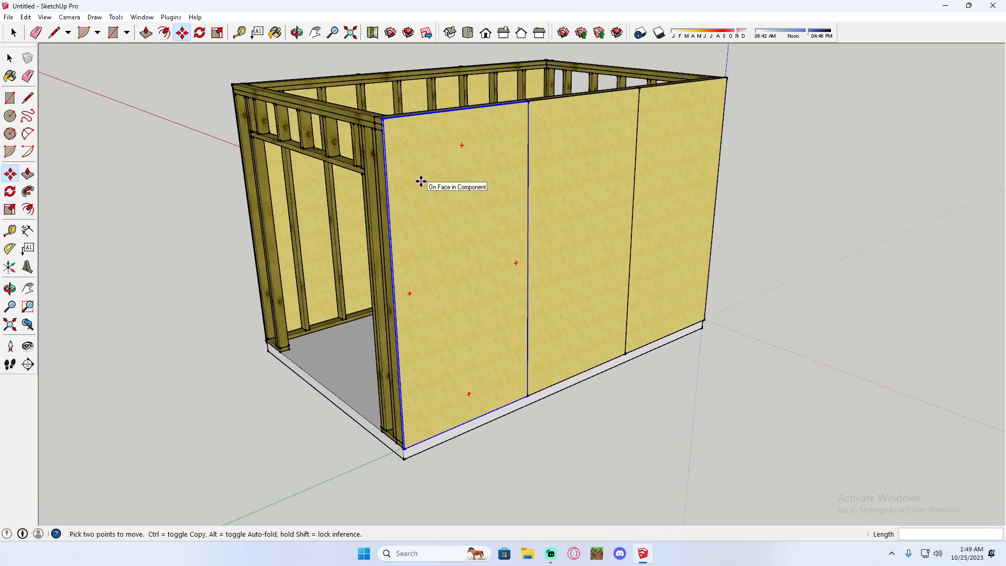
{"action": "middle_click_drag", "start_coordinate": [405, 181], "coordinate": [515, 111]}
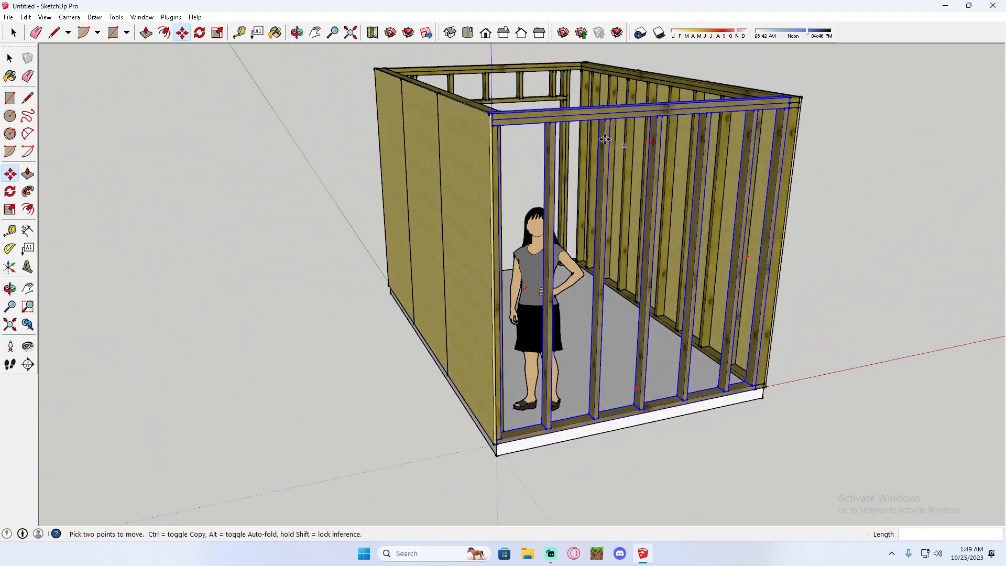
{"action": "middle_click_drag", "start_coordinate": [664, 234], "coordinate": [341, 292]}
{"action": "key", "text": "ctrl"}
{"action": "left_click", "coordinate": [564, 283]}
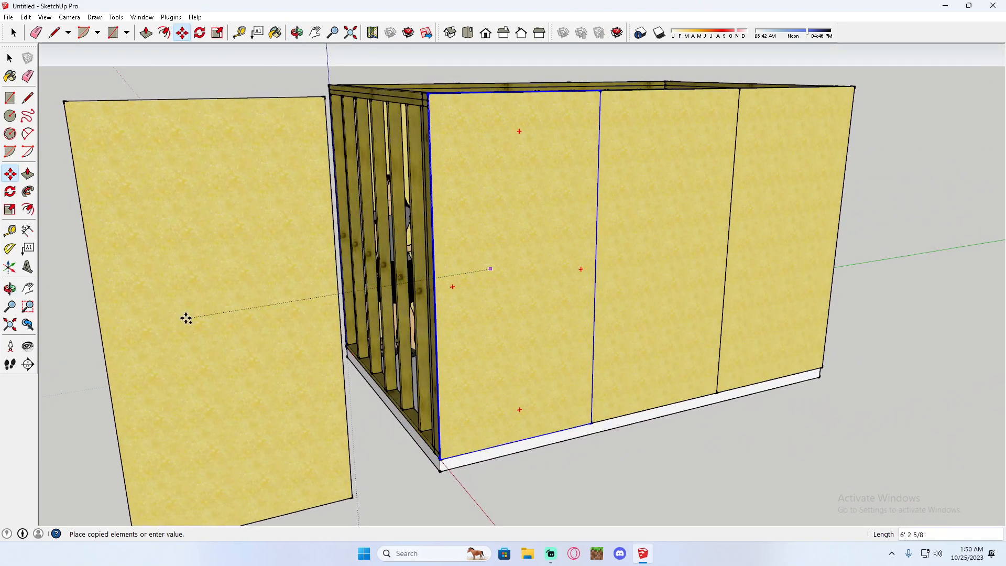
{"action": "middle_click_drag", "start_coordinate": [215, 221], "coordinate": [524, 294]}
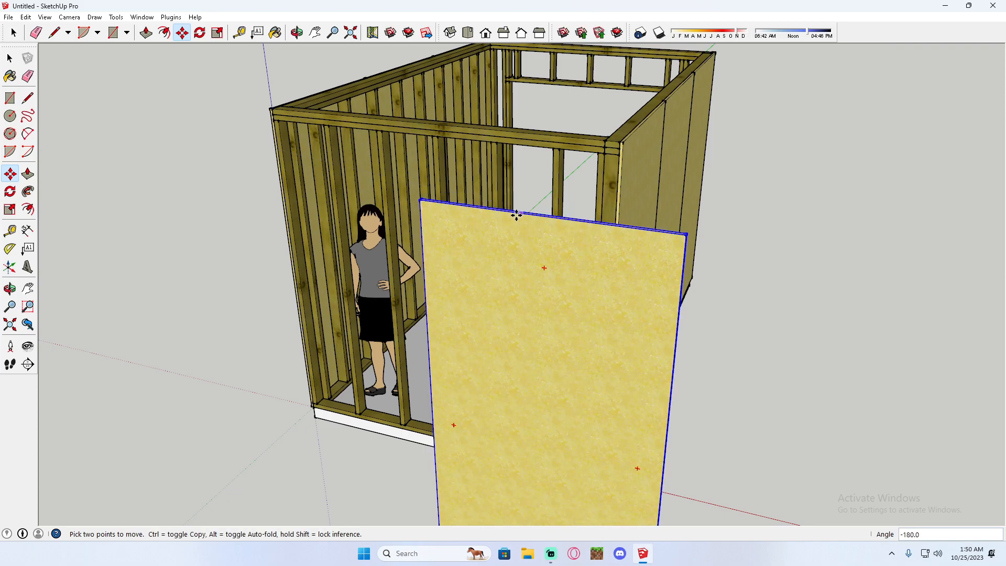
Move the rotated panel by its top corner onto the outer top corner of the short stud wall
{"action": "left_click", "coordinate": [636, 224]}
{"action": "middle_click_drag", "start_coordinate": [636, 225], "coordinate": [450, 324]}
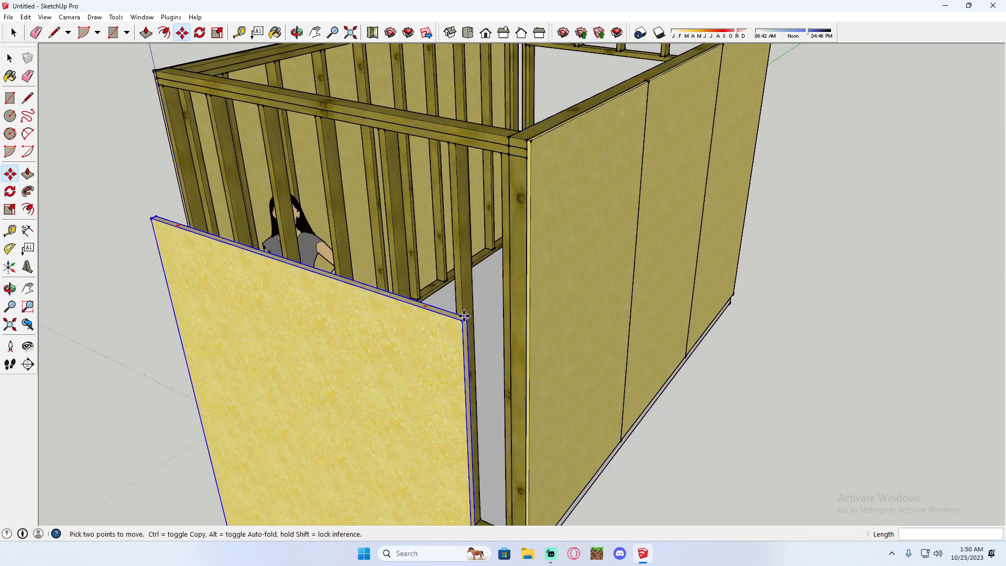
{"action": "left_click", "coordinate": [464, 316]}
{"action": "middle_click_drag", "start_coordinate": [517, 180], "coordinate": [710, 158]}
{"action": "left_click", "coordinate": [534, 127]}
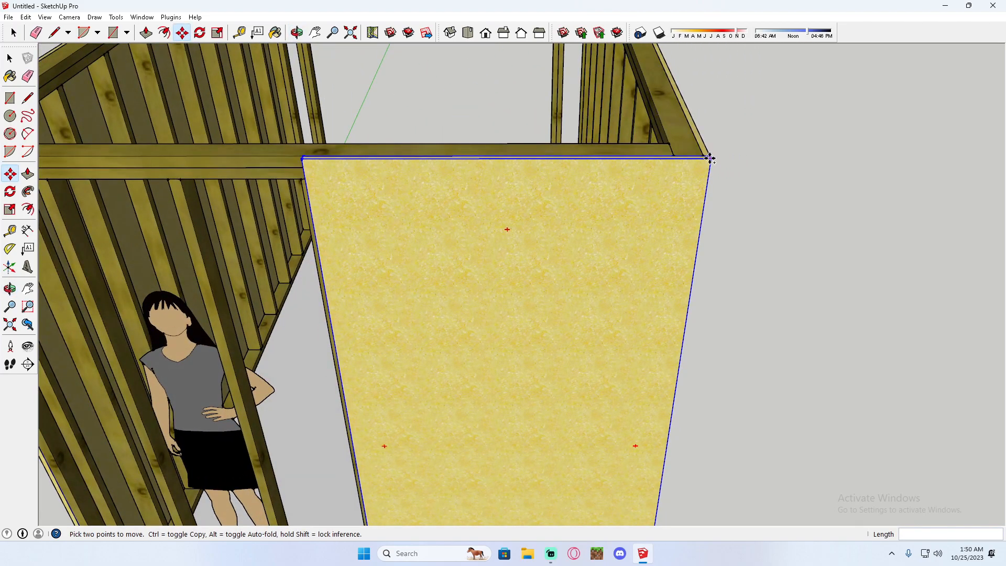
Copy the short-wall panel edge to edge beside itself along the top plate
{"action": "left_click", "coordinate": [704, 158]}
{"action": "key", "text": "ctrl"}
{"action": "left_click", "coordinate": [303, 158]}
{"action": "middle_click_drag", "start_coordinate": [303, 157], "coordinate": [402, 195]}
Copy the second short-wall panel 4' along the wall so a third panel overhangs the far corner
{"action": "key", "text": "m"}
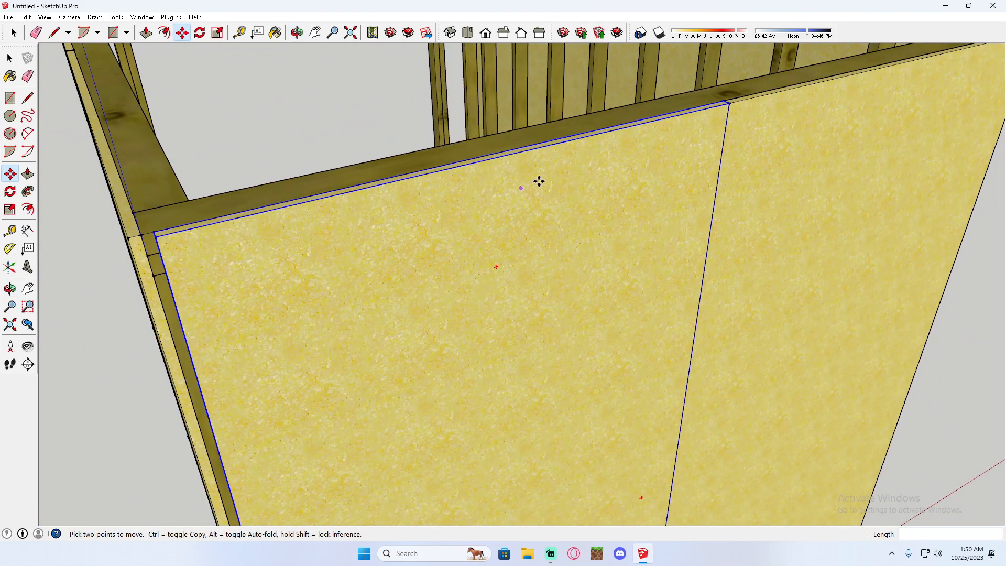
{"action": "left_click", "coordinate": [729, 103]}
{"action": "key", "text": "ctrl"}
{"action": "scroll", "coordinate": [576, 157], "scroll_direction": "down", "scroll_amount": 3}
{"action": "scroll", "coordinate": [390, 187], "scroll_direction": "up", "scroll_amount": 3}
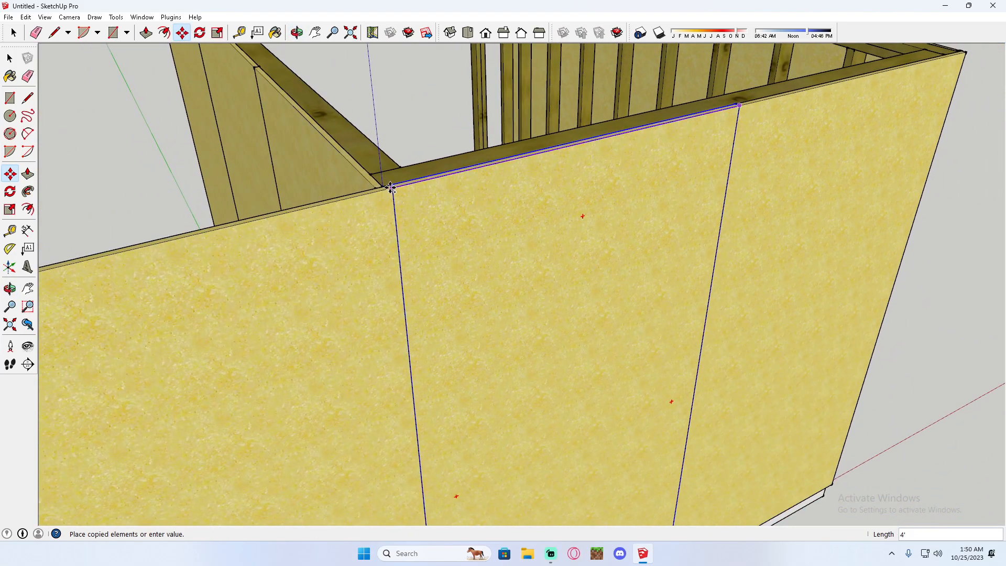
{"action": "right_click", "coordinate": [360, 207]}
{"action": "key", "text": "Escape"}
Edit the overhanging panel component and push its side face back to the building corner, leaving a narrow strip
{"action": "right_click", "coordinate": [364, 268]}
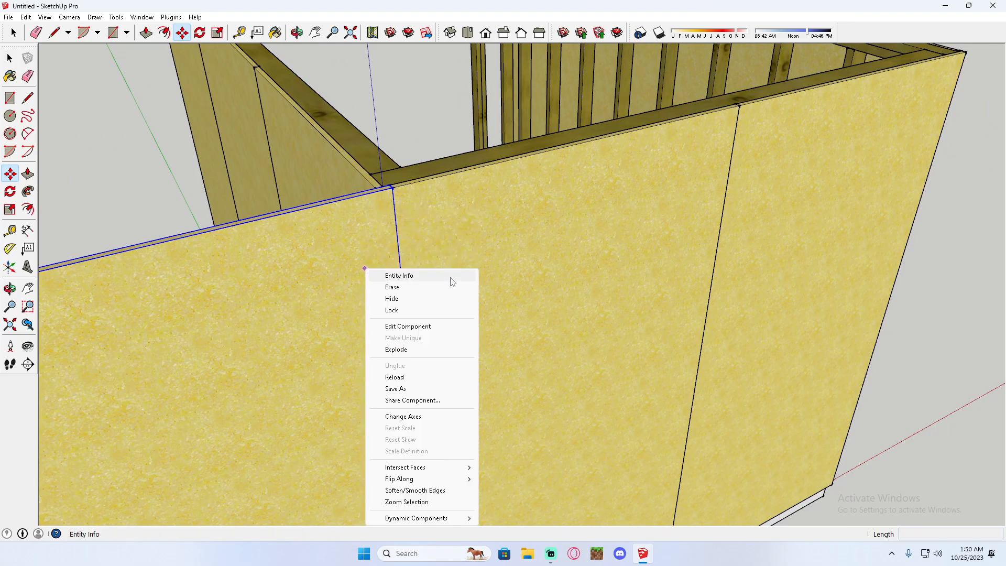
{"action": "left_click", "coordinate": [408, 327]}
{"action": "left_click", "coordinate": [28, 174]}
{"action": "middle_click_drag", "start_coordinate": [445, 199], "coordinate": [525, 195]}
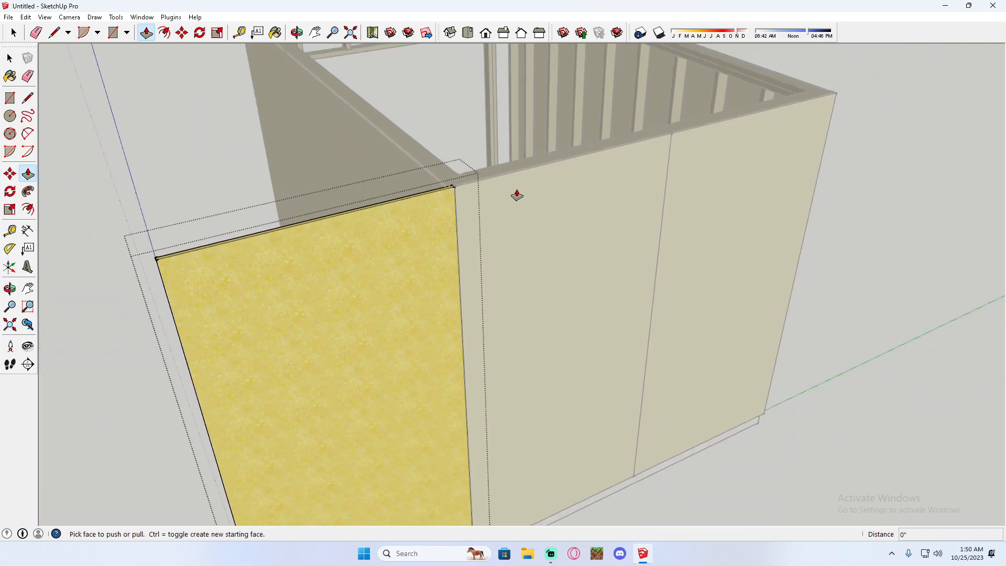
{"action": "middle_click_drag", "start_coordinate": [151, 250], "coordinate": [319, 236]}
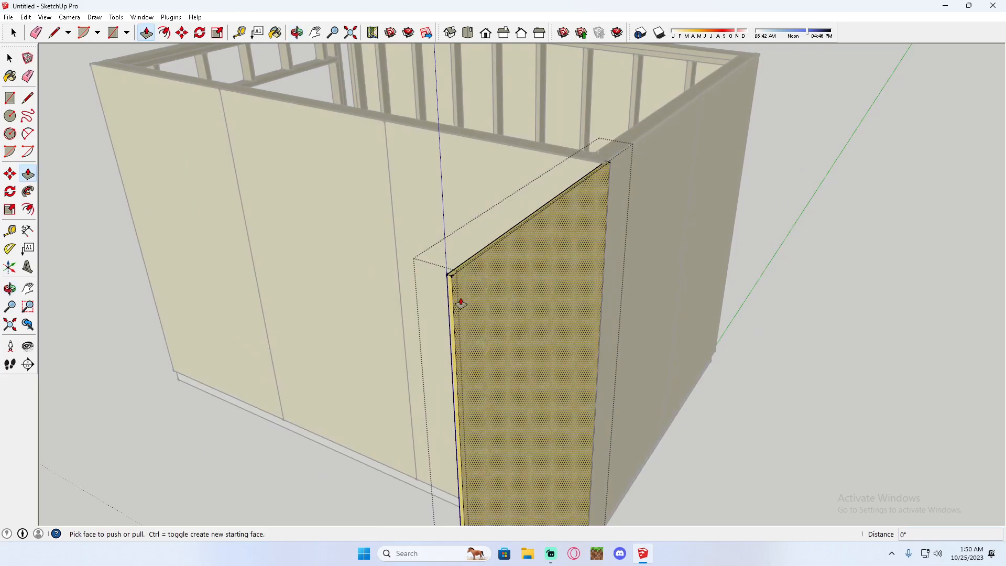
{"action": "left_click", "coordinate": [461, 303]}
{"action": "key", "text": "Escape"}
Select the short wall's two panels and corner strip and move them about 17' to beyond the door end
{"action": "left_click", "coordinate": [11, 59]}
{"action": "middle_click_drag", "start_coordinate": [551, 168], "coordinate": [495, 178]}
{"action": "scroll", "coordinate": [416, 164], "scroll_direction": "up", "scroll_amount": 5}
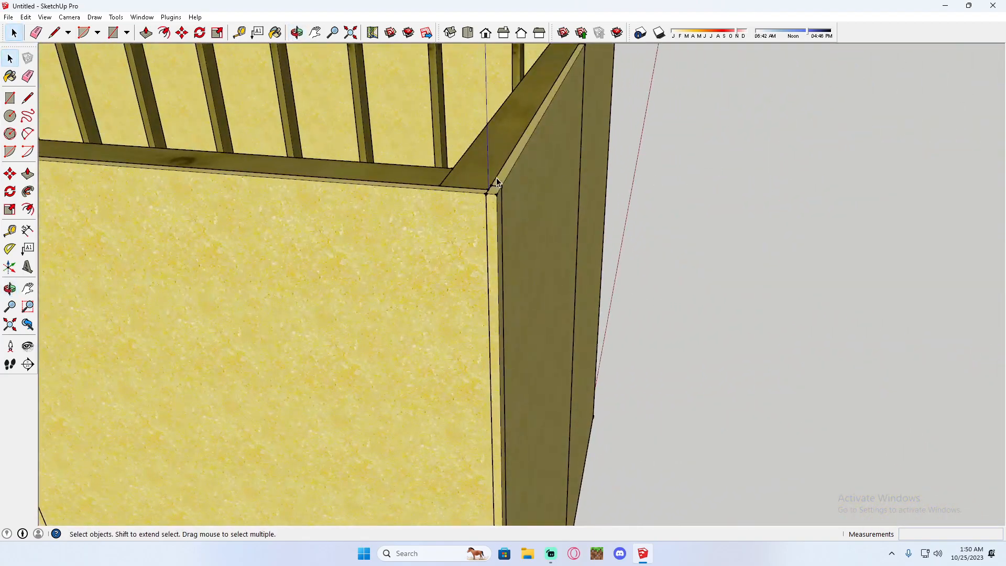
{"action": "scroll", "coordinate": [524, 178], "scroll_direction": "down", "scroll_amount": 3}
{"action": "middle_click_drag", "start_coordinate": [578, 177], "coordinate": [163, 194]}
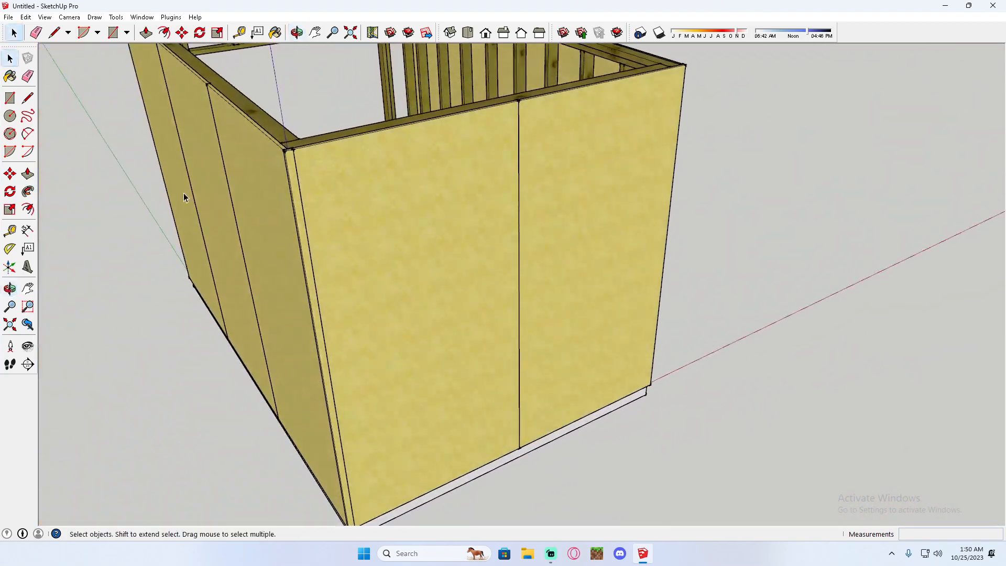
{"action": "double_click", "coordinate": [369, 167]}
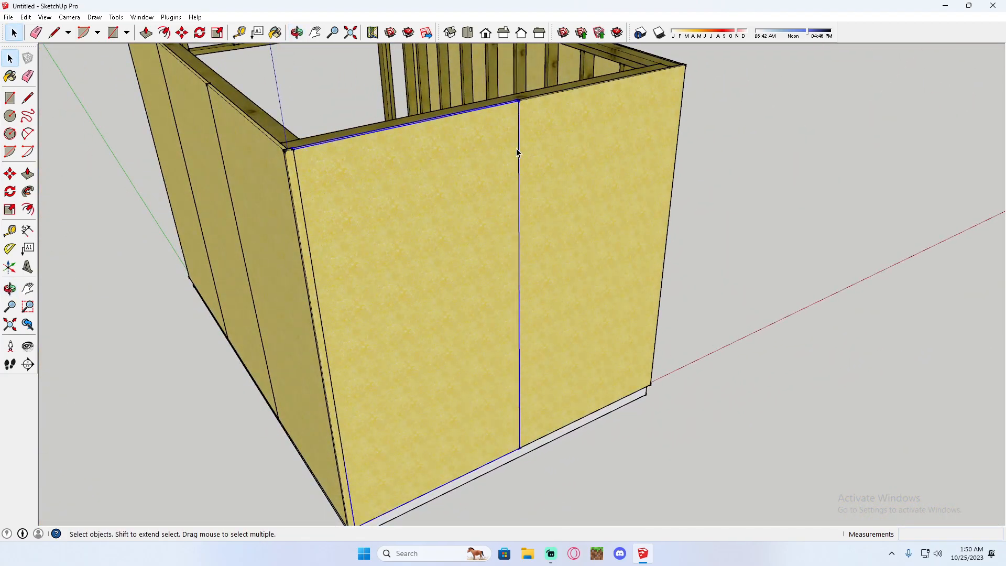
{"action": "left_click", "coordinate": [296, 194], "text": "ctrl"}
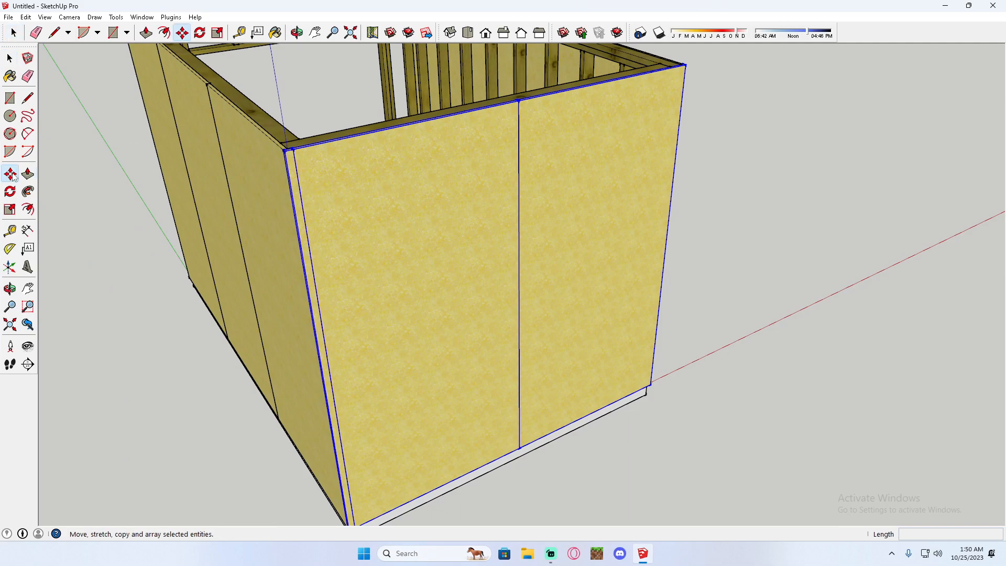
{"action": "left_click", "coordinate": [388, 154]}
{"action": "middle_click_drag", "start_coordinate": [326, 124], "coordinate": [650, 175]}
{"action": "scroll", "coordinate": [650, 175], "scroll_direction": "down", "scroll_amount": 5}
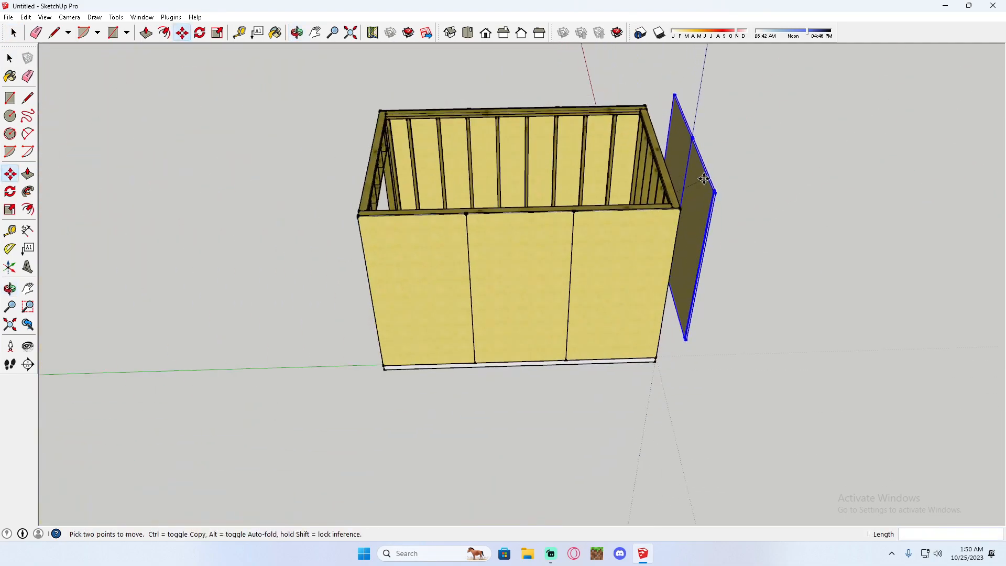
{"action": "left_click", "coordinate": [235, 203]}
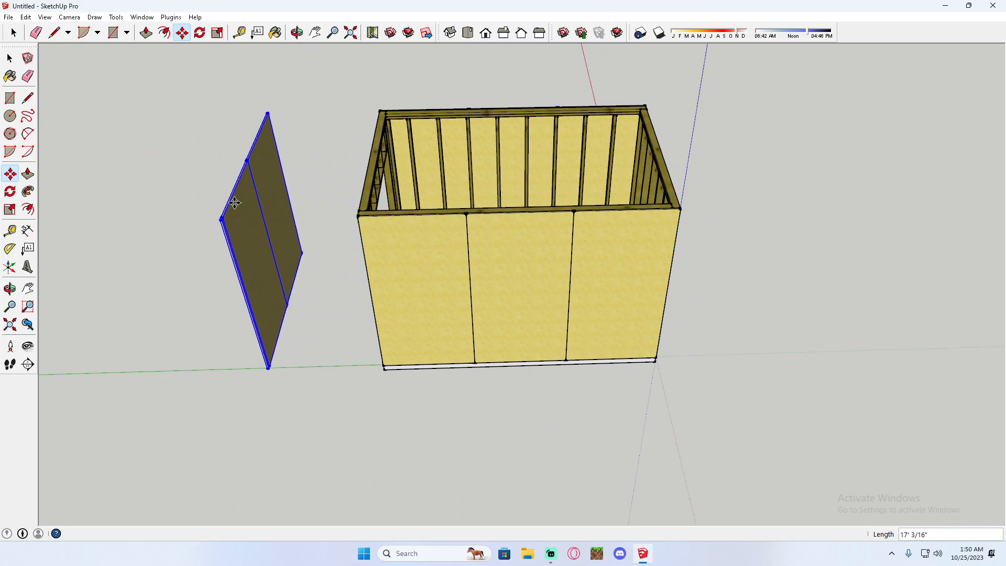
Copy the selected panels and strip from their bottom corner back onto the bottom corner of the closed short wall
{"action": "middle_click_drag", "start_coordinate": [574, 174], "coordinate": [296, 214]}
{"action": "middle_click_drag", "start_coordinate": [526, 278], "coordinate": [452, 208]}
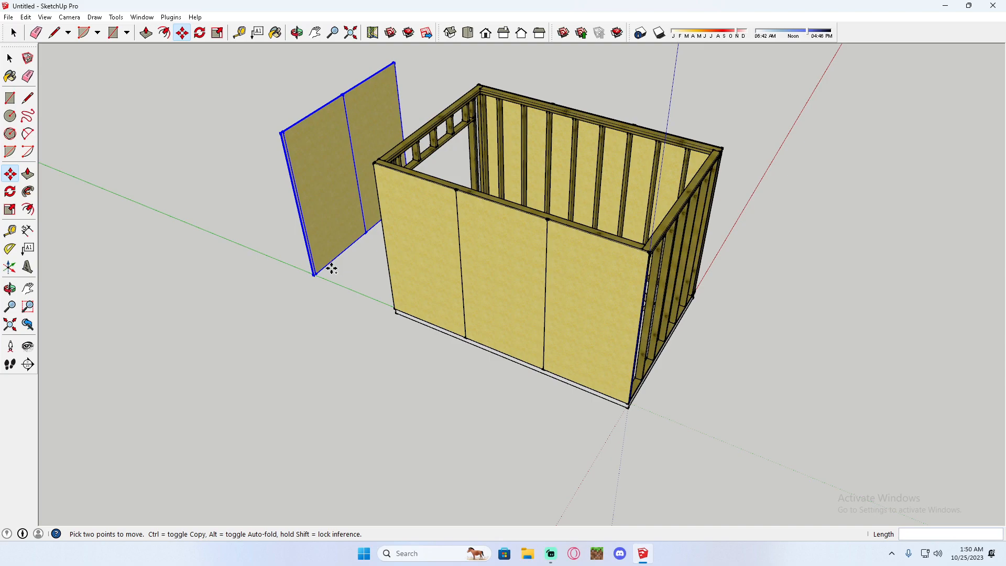
{"action": "scroll", "coordinate": [330, 267], "scroll_direction": "up", "scroll_amount": 2}
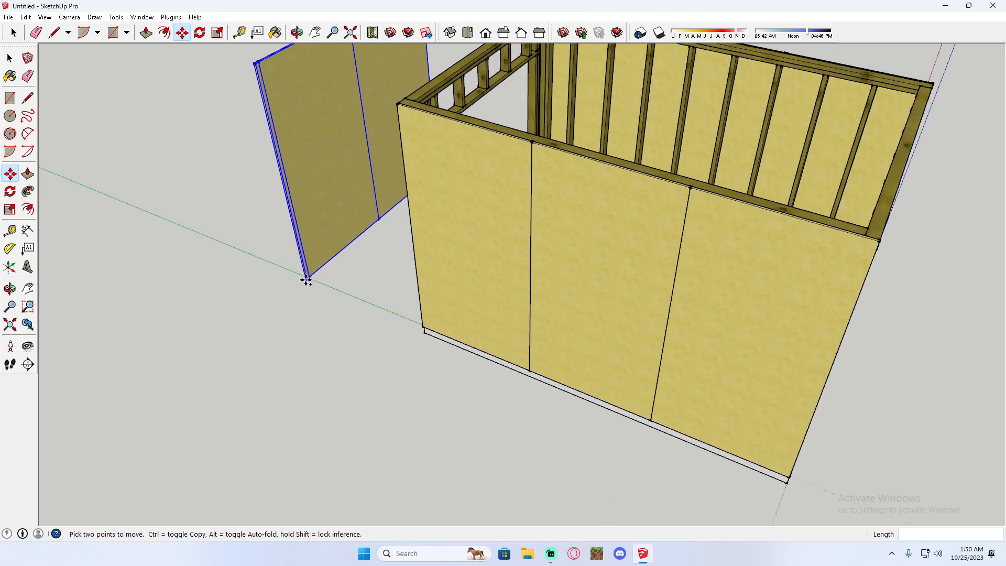
{"action": "scroll", "coordinate": [307, 280], "scroll_direction": "up", "scroll_amount": 6}
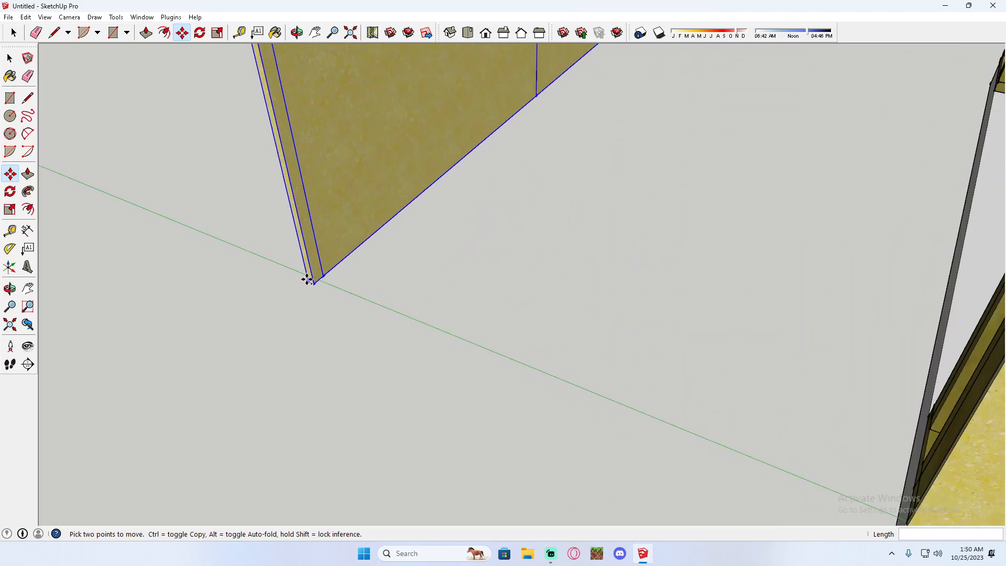
{"action": "left_click", "coordinate": [308, 281]}
{"action": "key", "text": "ctrl"}
{"action": "scroll", "coordinate": [487, 320], "scroll_direction": "down", "scroll_amount": 6}
{"action": "scroll", "coordinate": [669, 364], "scroll_direction": "up", "scroll_amount": 6}
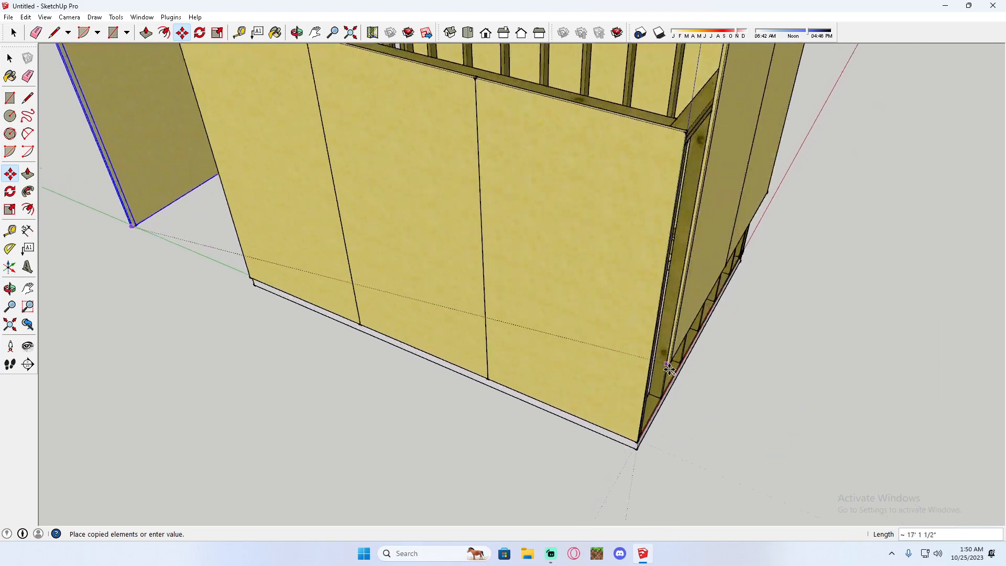
{"action": "scroll", "coordinate": [618, 522], "scroll_direction": "up", "scroll_amount": 4}
{"action": "left_click", "coordinate": [623, 456]}
{"action": "scroll", "coordinate": [699, 427], "scroll_direction": "down", "scroll_amount": 8}
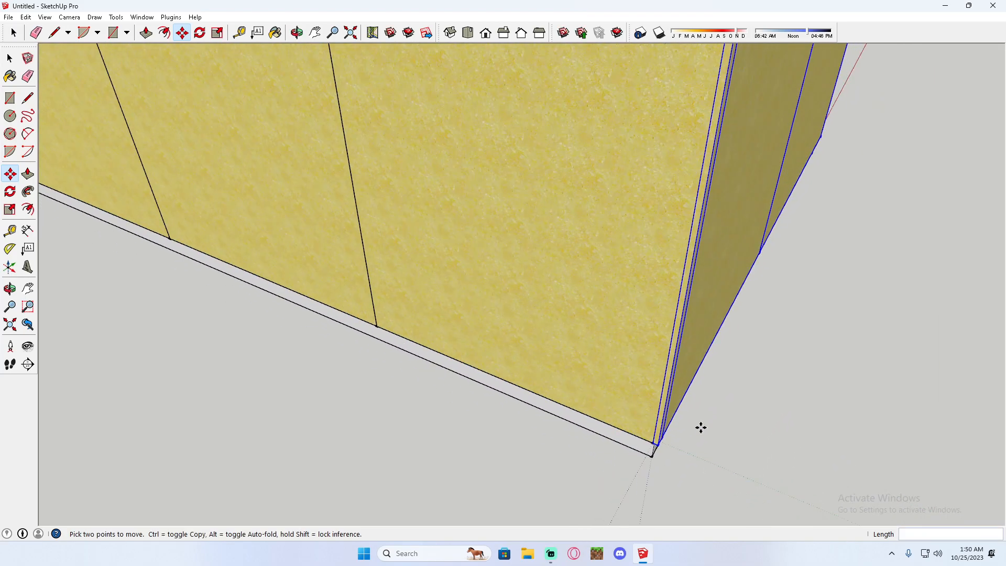
{"action": "left_click", "coordinate": [10, 59]}
{"action": "middle_click_drag", "start_coordinate": [398, 232], "coordinate": [389, 199]}
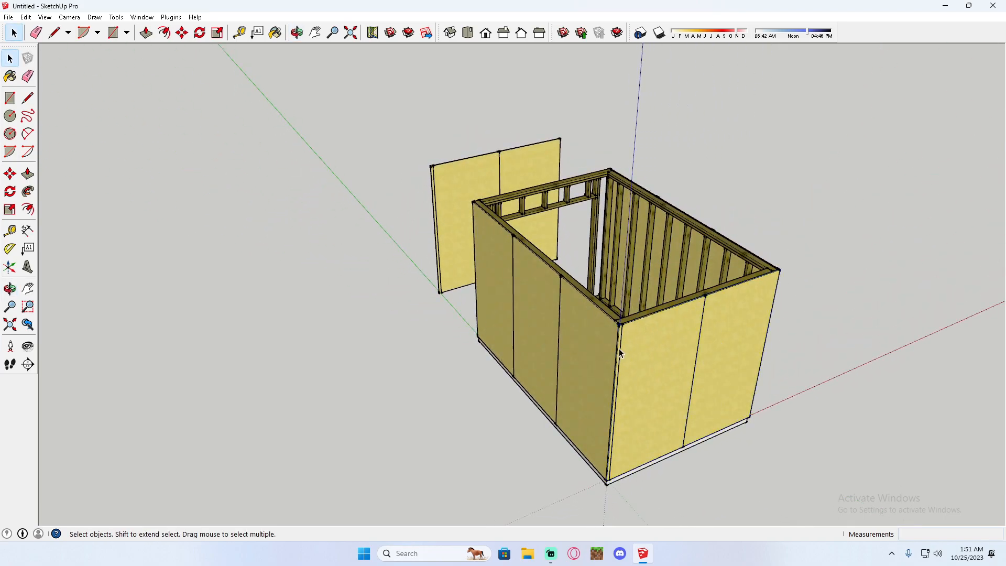
Select the detached pair of panels and corner strip beyond the door end and rotate them 180 degrees about the vertical axis
{"action": "middle_click_drag", "start_coordinate": [434, 178], "coordinate": [770, 178]}
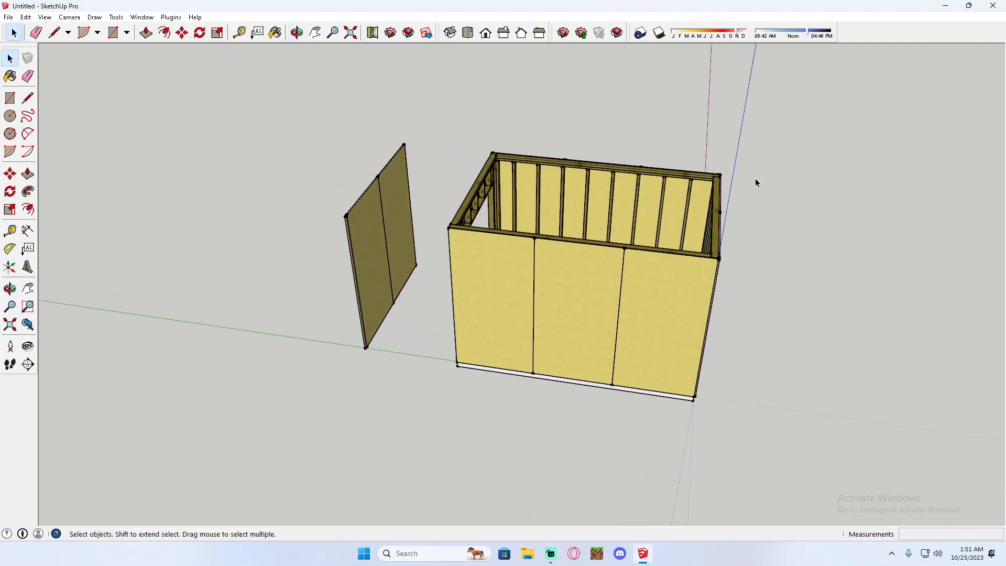
{"action": "middle_click_drag", "start_coordinate": [343, 214], "coordinate": [404, 343]}
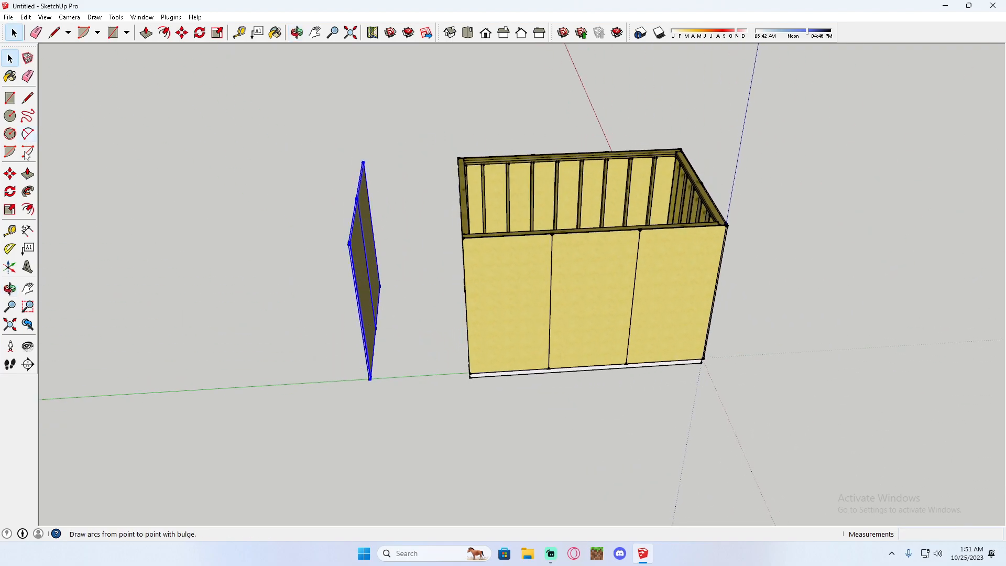
{"action": "left_click", "coordinate": [10, 192]}
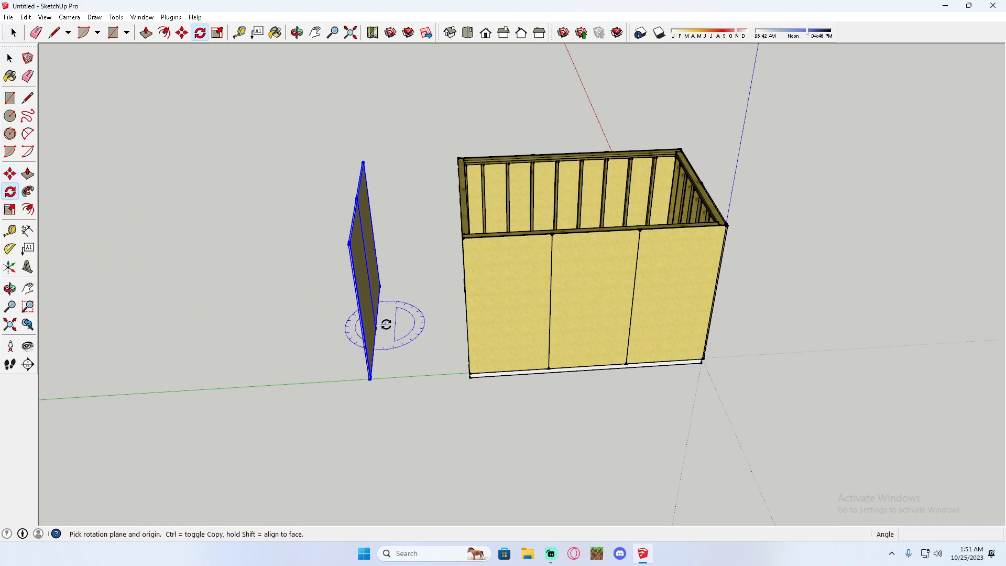
{"action": "left_click", "coordinate": [420, 321]}
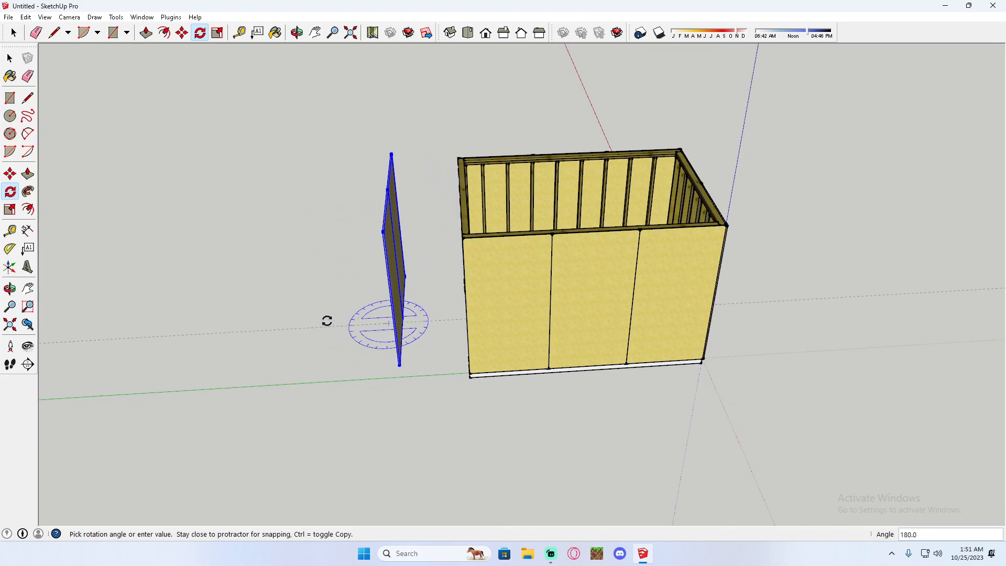
{"action": "left_click", "coordinate": [328, 322]}
{"action": "left_click", "coordinate": [12, 60]}
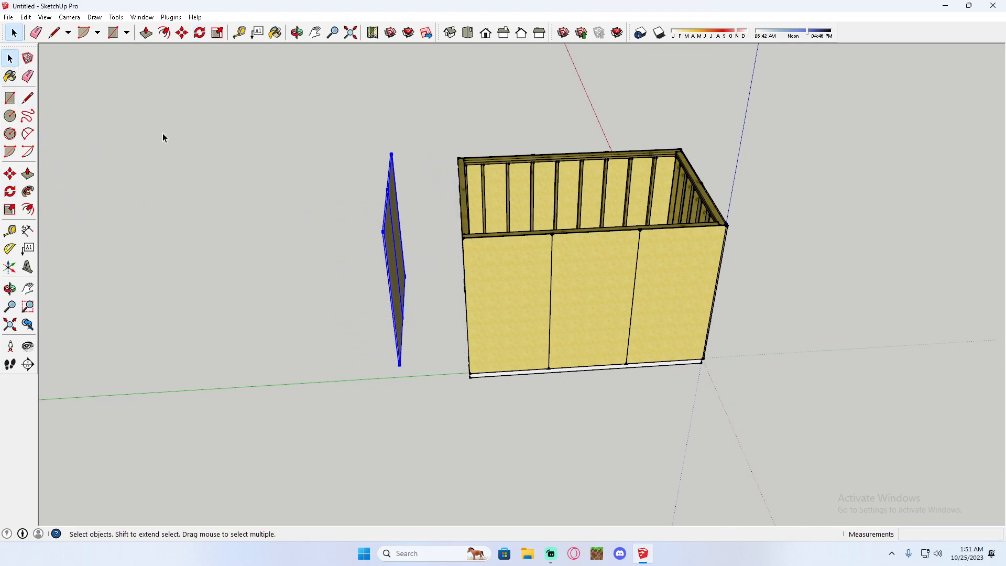
Move the rotated panels and strip by their bottom corner onto the bottom corner of the door wall
{"action": "left_click", "coordinate": [17, 179]}
{"action": "middle_click_drag", "start_coordinate": [224, 183], "coordinate": [184, 161]}
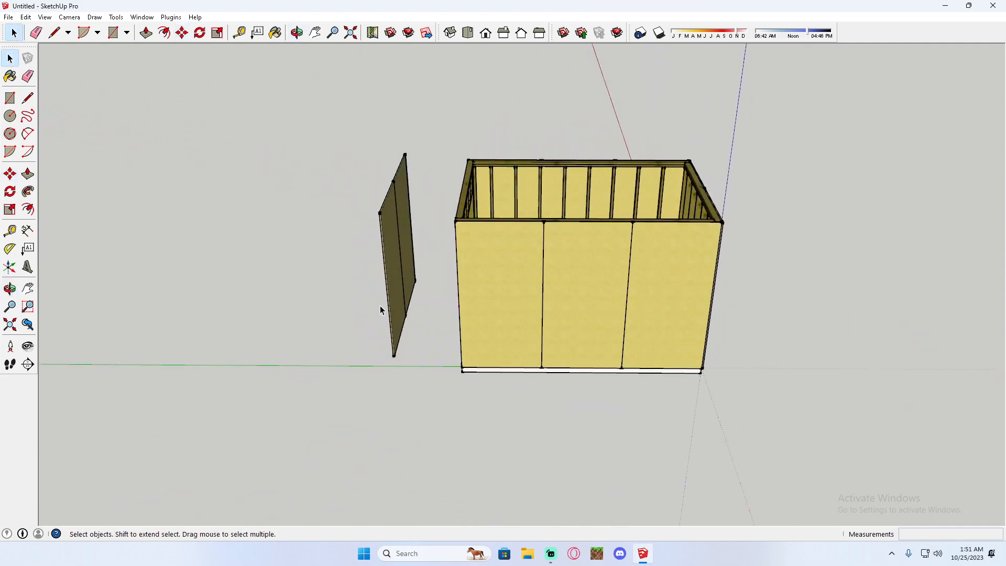
{"action": "left_click", "coordinate": [10, 175]}
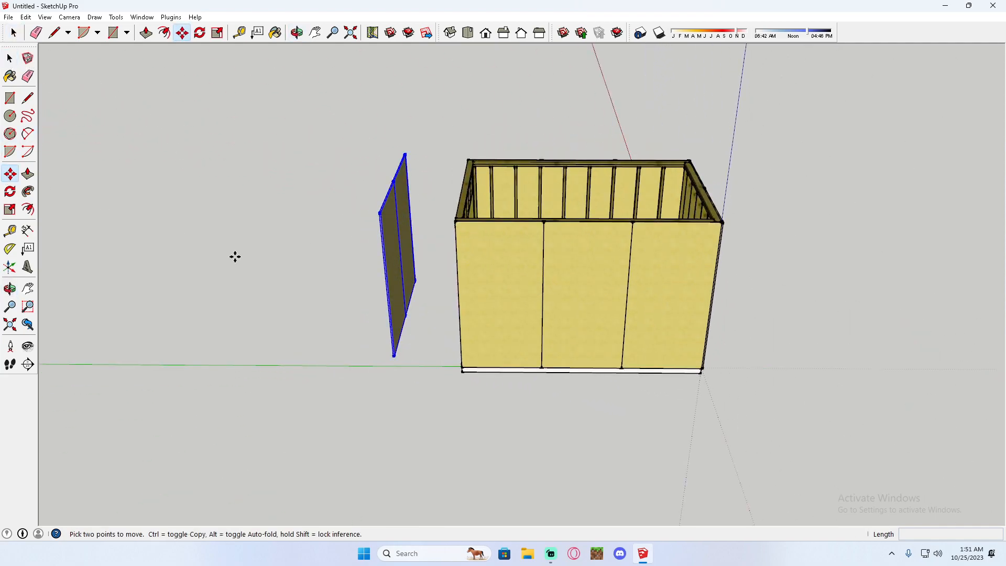
{"action": "scroll", "coordinate": [398, 362], "scroll_direction": "up", "scroll_amount": 6}
{"action": "left_click", "coordinate": [380, 374]}
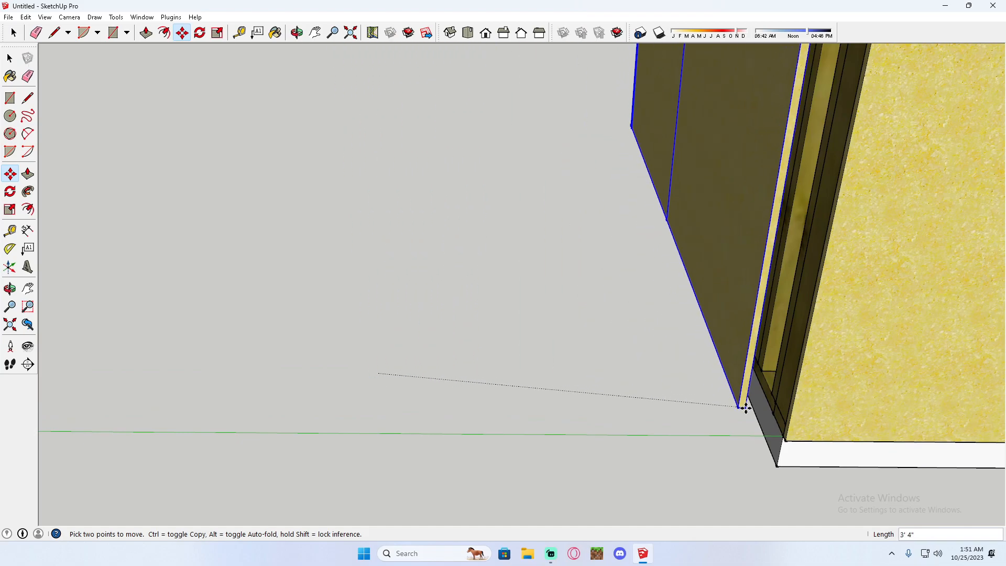
{"action": "left_click", "coordinate": [777, 439]}
{"action": "middle_click_drag", "start_coordinate": [778, 439], "coordinate": [377, 116]}
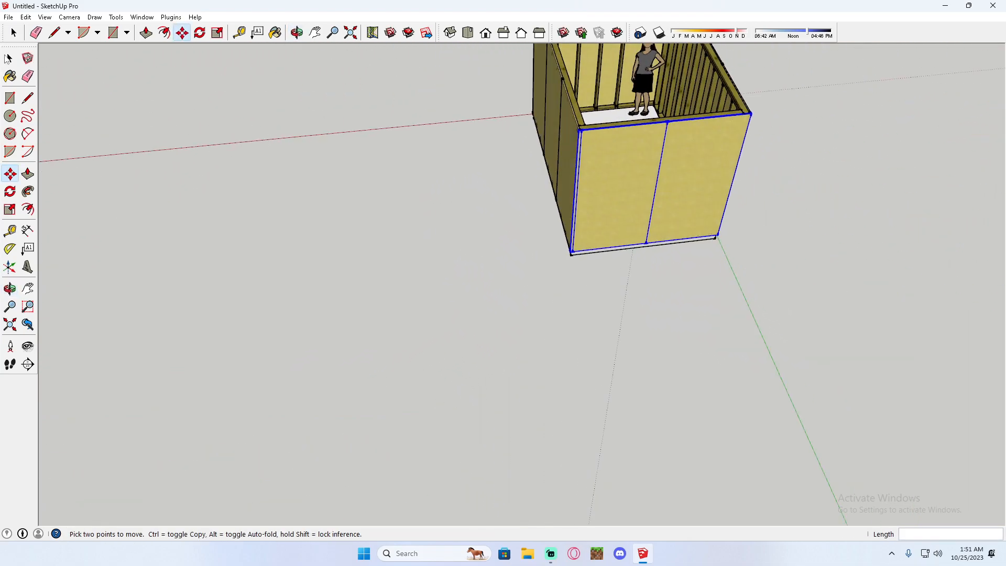
{"action": "left_click", "coordinate": [10, 58]}
Make both full panels on the door wall unique components
{"action": "middle_click_drag", "start_coordinate": [136, 157], "coordinate": [277, 167]}
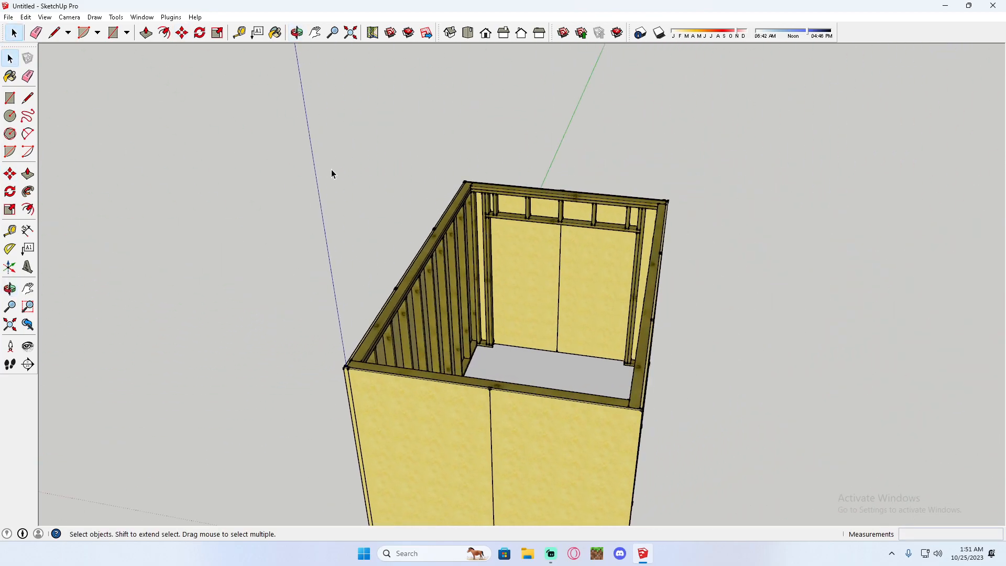
{"action": "middle_click_drag", "start_coordinate": [450, 187], "coordinate": [556, 287]}
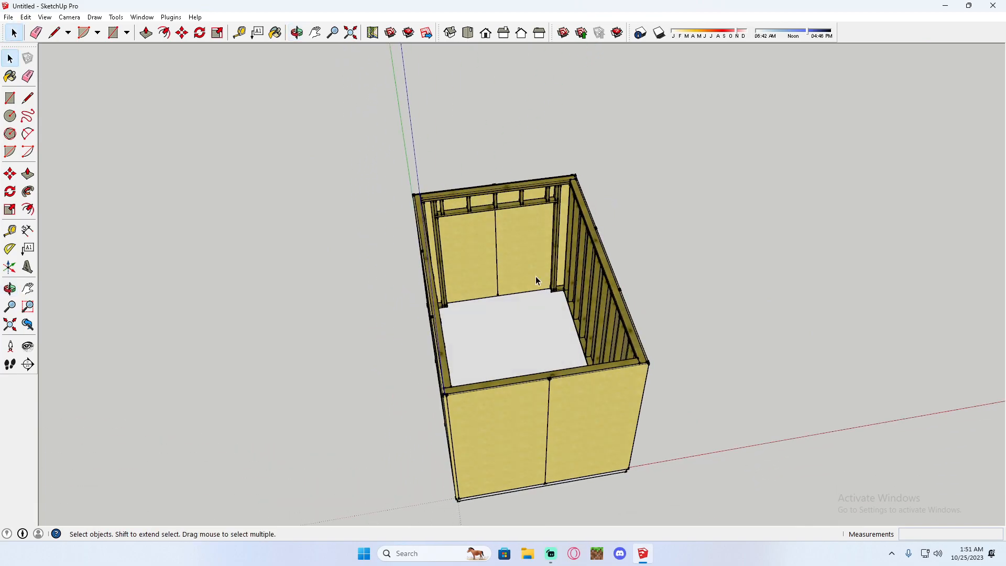
{"action": "scroll", "coordinate": [556, 287], "scroll_direction": "up", "scroll_amount": 3}
{"action": "right_click", "coordinate": [518, 245]}
{"action": "left_click", "coordinate": [575, 322]}
{"action": "right_click", "coordinate": [436, 248]}
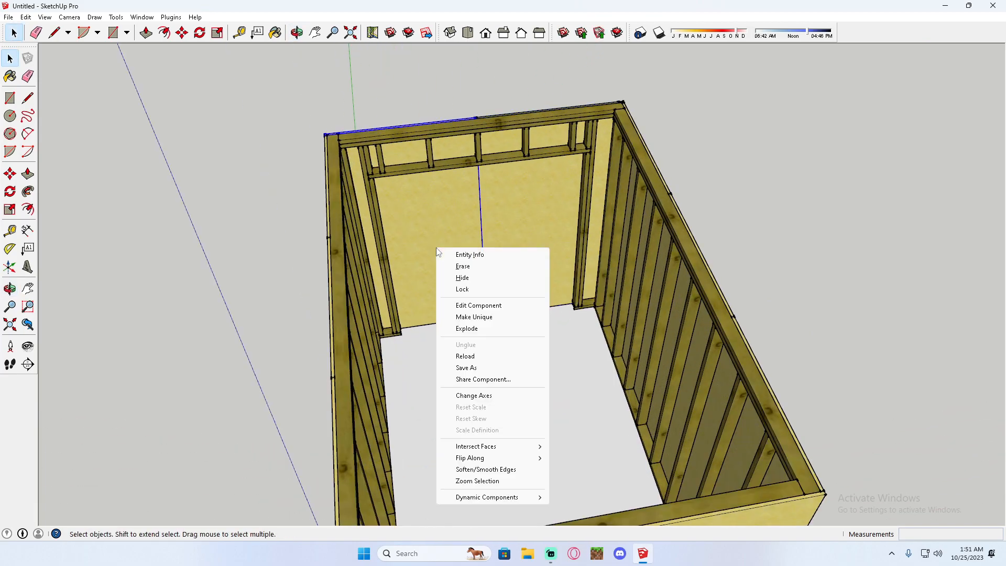
{"action": "left_click", "coordinate": [474, 315]}
Edit the first door-wall panel, draw a rectangle from its bottom inner corner to the framed opening's upper corner, and push it in 3/4"
{"action": "double_click", "coordinate": [418, 240]}
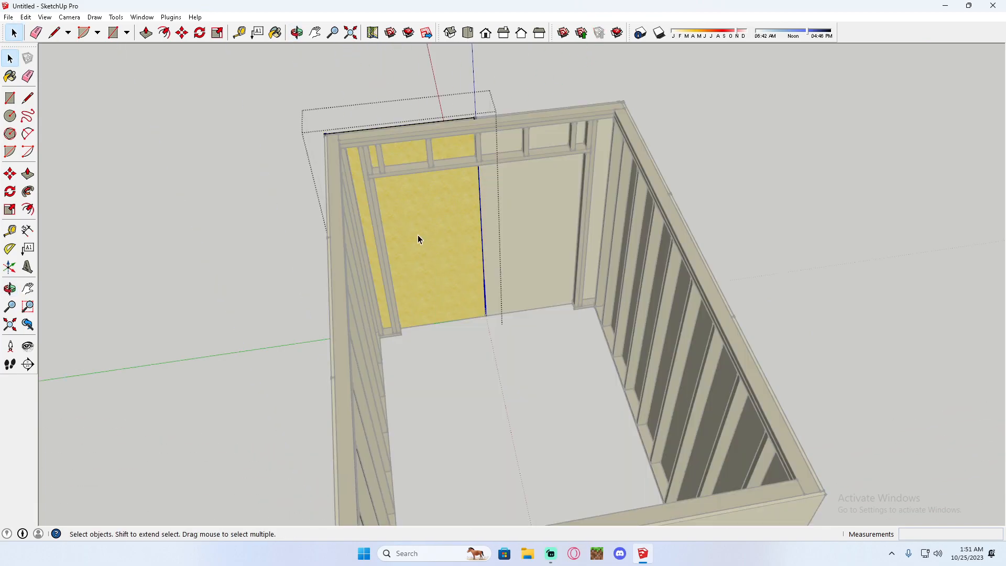
{"action": "left_click", "coordinate": [19, 100]}
{"action": "scroll", "coordinate": [485, 313], "scroll_direction": "up", "scroll_amount": 3}
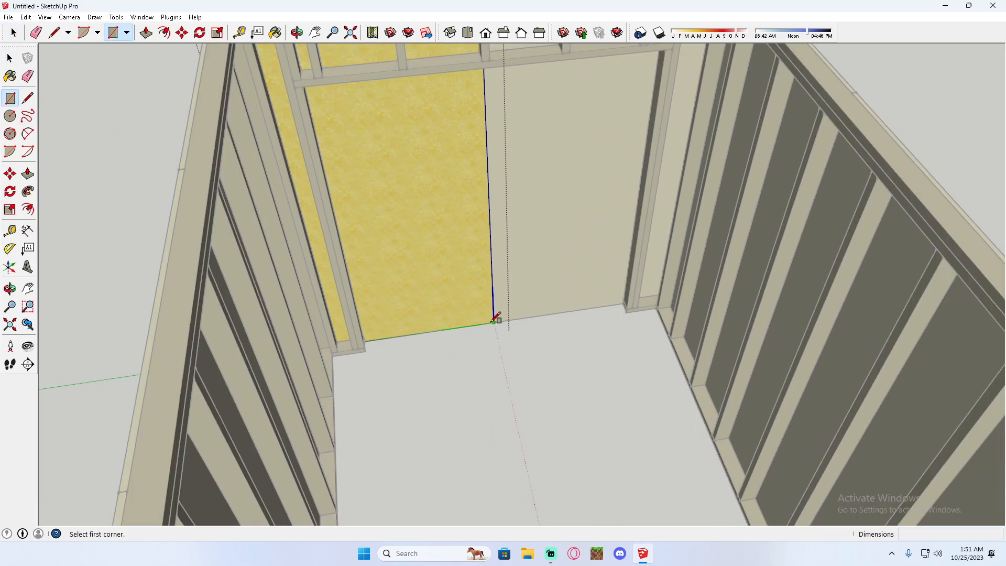
{"action": "left_click", "coordinate": [494, 321]}
{"action": "scroll", "coordinate": [495, 319], "scroll_direction": "down", "scroll_amount": 5}
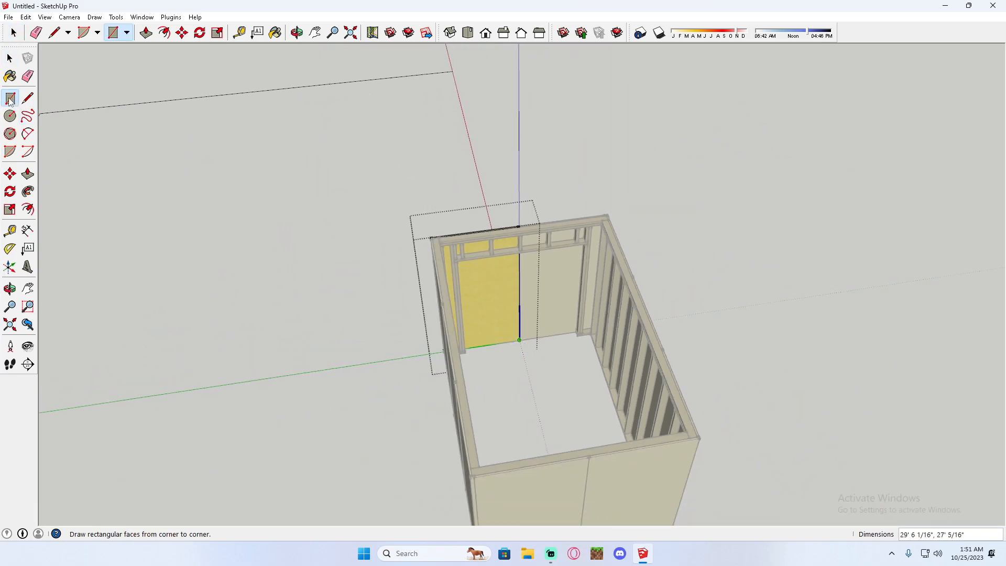
{"action": "scroll", "coordinate": [540, 321], "scroll_direction": "up", "scroll_amount": 10}
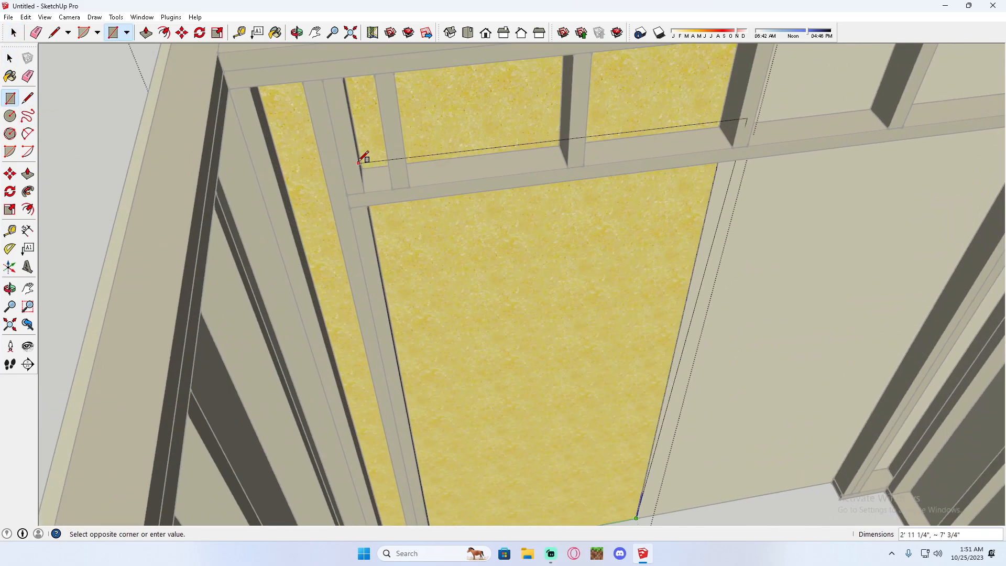
{"action": "middle_click_drag", "start_coordinate": [366, 158], "coordinate": [490, 68]}
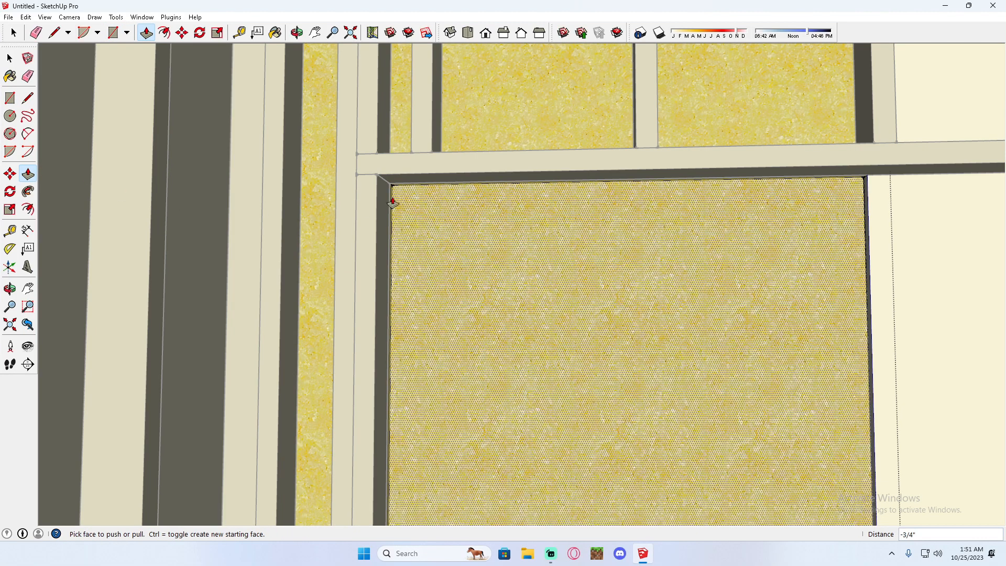
Erase the leftover geometry covering the first panel's half of the door opening and leave the component
{"action": "key", "text": "l"}
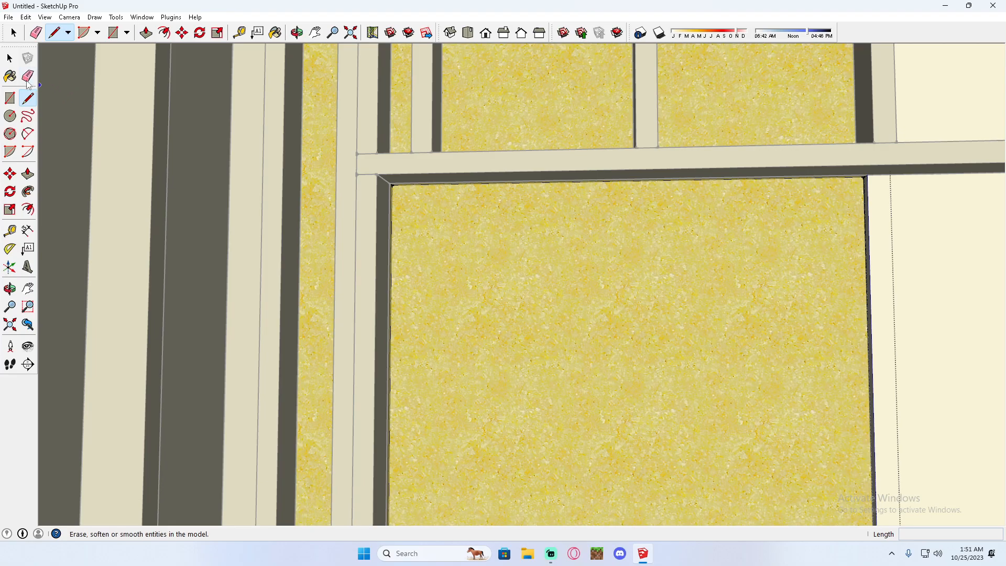
{"action": "left_click", "coordinate": [809, 320]}
{"action": "mouse_move", "coordinate": [672, 150]}
{"action": "middle_mouse_down"}
{"action": "mouse_move", "coordinate": [650, 294]}
{"action": "mouse_move", "coordinate": [656, 461]}
{"action": "middle_mouse_up"}
{"action": "mouse_move", "coordinate": [497, 363]}
{"action": "middle_mouse_down"}
{"action": "mouse_move", "coordinate": [456, 281]}
{"action": "mouse_move", "coordinate": [1002, 306]}
{"action": "middle_mouse_up"}
{"action": "middle_click_drag", "start_coordinate": [725, 298], "coordinate": [34, 218]}
{"action": "scroll", "coordinate": [168, 333], "scroll_direction": "down", "scroll_amount": 2}
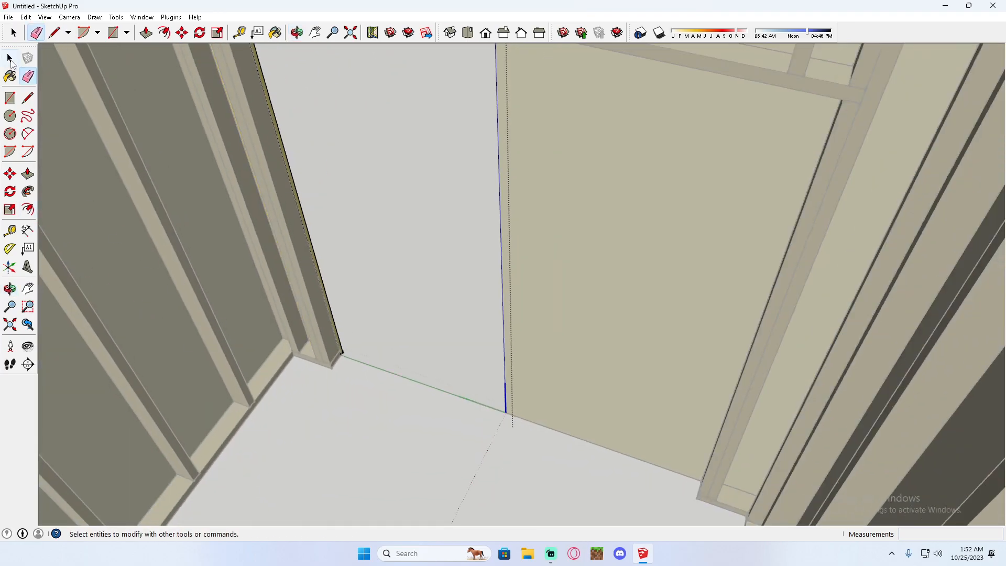
{"action": "scroll", "coordinate": [545, 264], "scroll_direction": "down", "scroll_amount": 6}
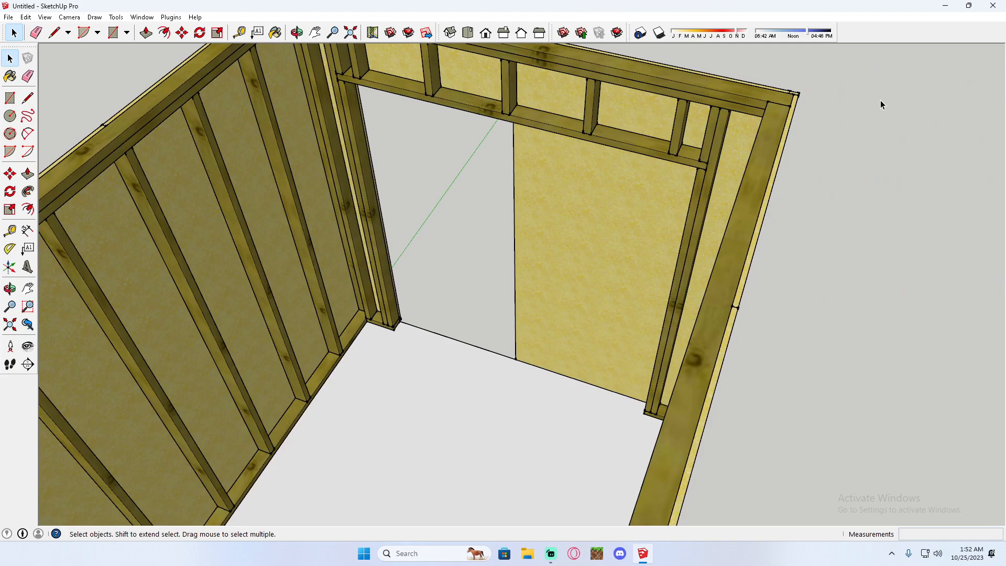
Edit the second door-wall panel and draw a rectangle from its bottom inner corner to the door opening's opposite upper corner
{"action": "double_click", "coordinate": [612, 218]}
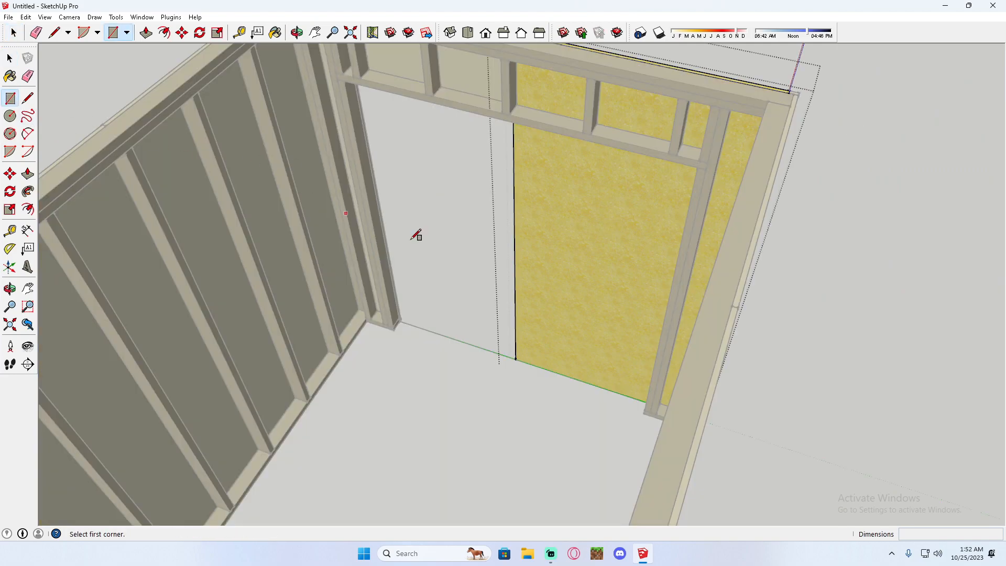
{"action": "scroll", "coordinate": [516, 361], "scroll_direction": "up", "scroll_amount": 4}
{"action": "scroll", "coordinate": [526, 374], "scroll_direction": "down", "scroll_amount": 5}
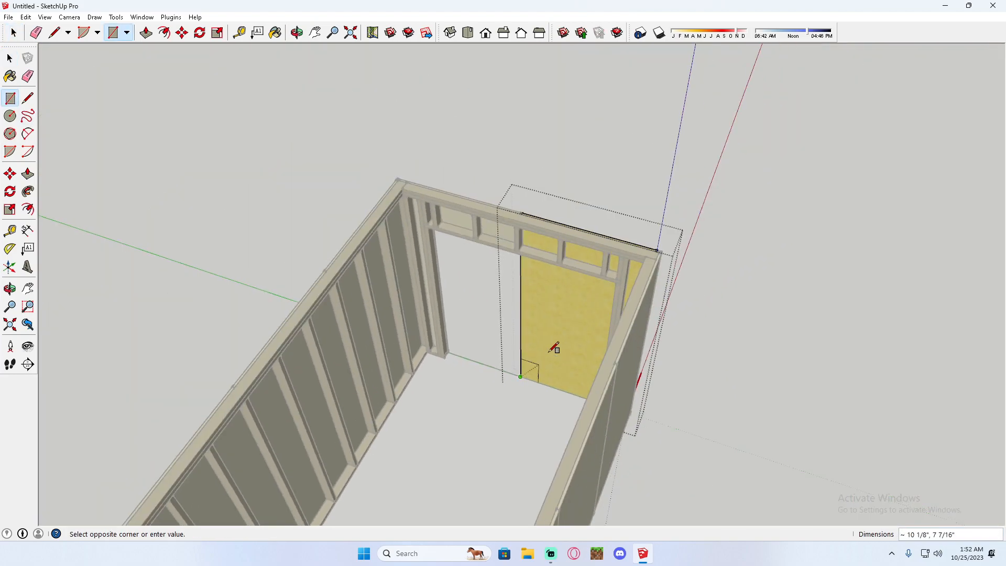
{"action": "scroll", "coordinate": [608, 286], "scroll_direction": "up", "scroll_amount": 5}
{"action": "middle_click_drag", "start_coordinate": [613, 283], "coordinate": [592, 226]}
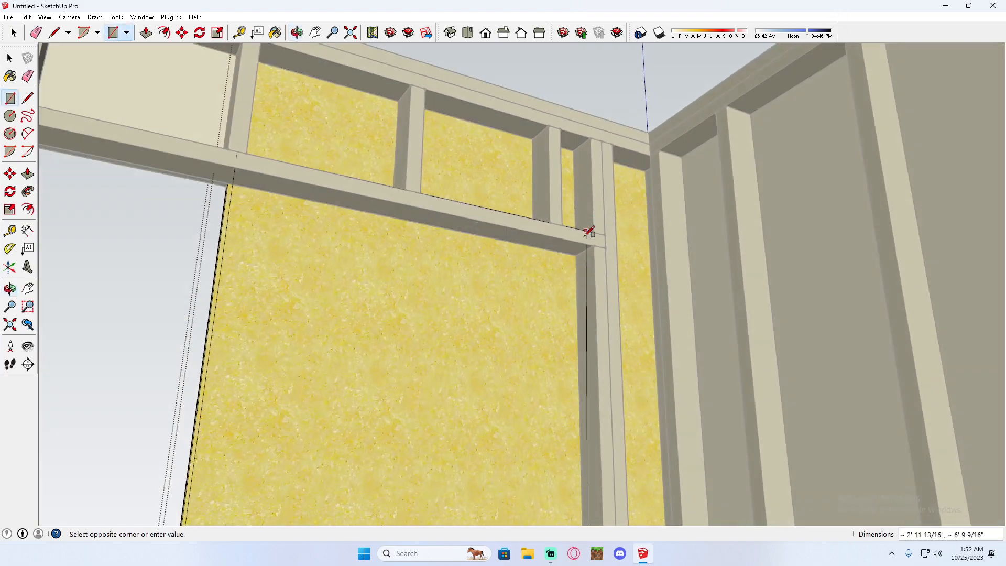
Push the rectangle through the second panel's thickness to cut out the rest of the door opening, and leave the component
{"action": "left_click", "coordinate": [28, 175]}
{"action": "left_click", "coordinate": [433, 288]}
{"action": "left_click", "coordinate": [362, 262]}
{"action": "middle_click_drag", "start_coordinate": [361, 262], "coordinate": [669, 265]}
{"action": "left_click", "coordinate": [10, 58]}
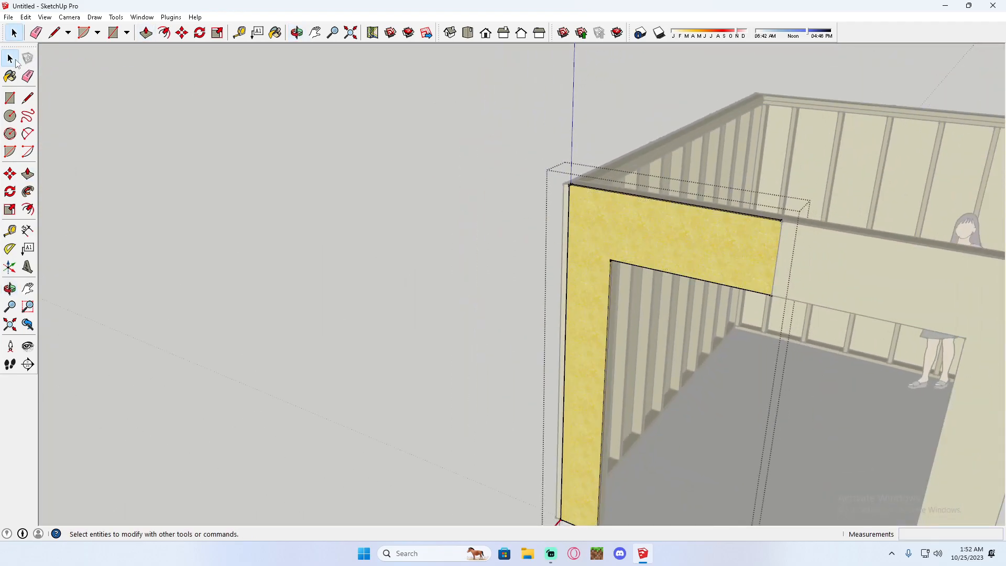
{"action": "scroll", "coordinate": [280, 140], "scroll_direction": "down", "scroll_amount": 5}
{"action": "middle_click_drag", "start_coordinate": [280, 141], "coordinate": [556, 191]}
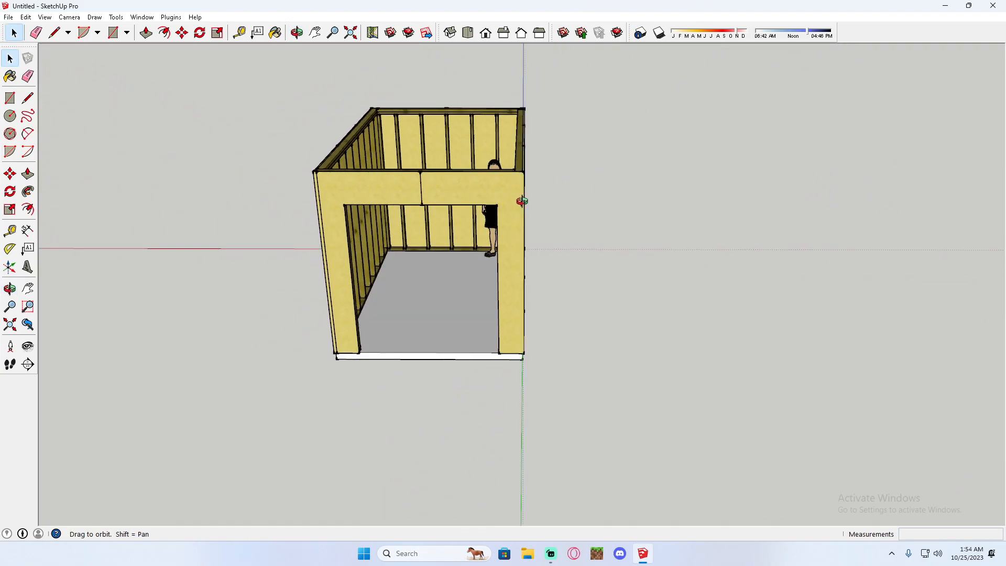
{"action": "middle_click_drag", "start_coordinate": [523, 201], "coordinate": [518, 148]}
{"action": "middle_click_drag", "start_coordinate": [392, 87], "coordinate": [355, 132]}
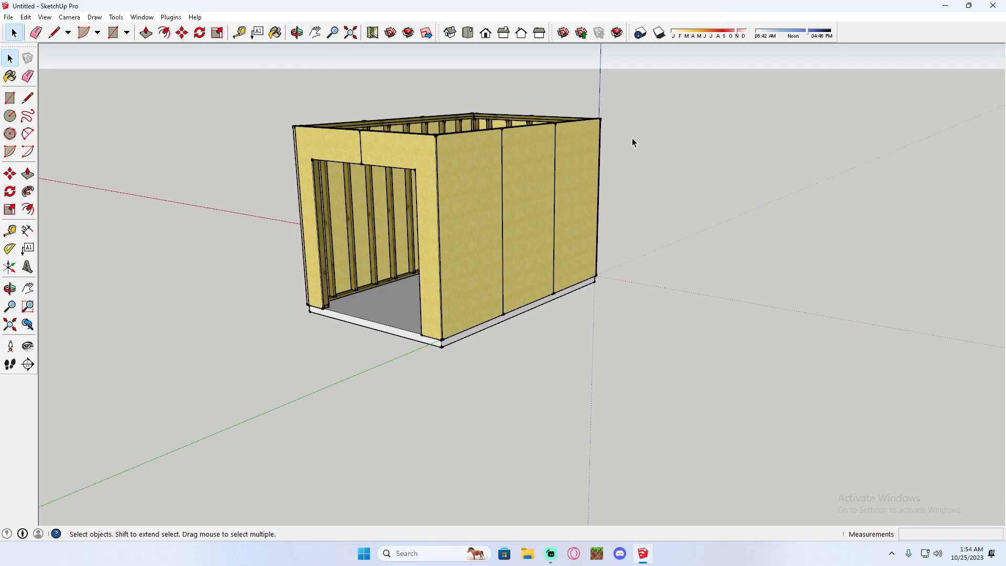